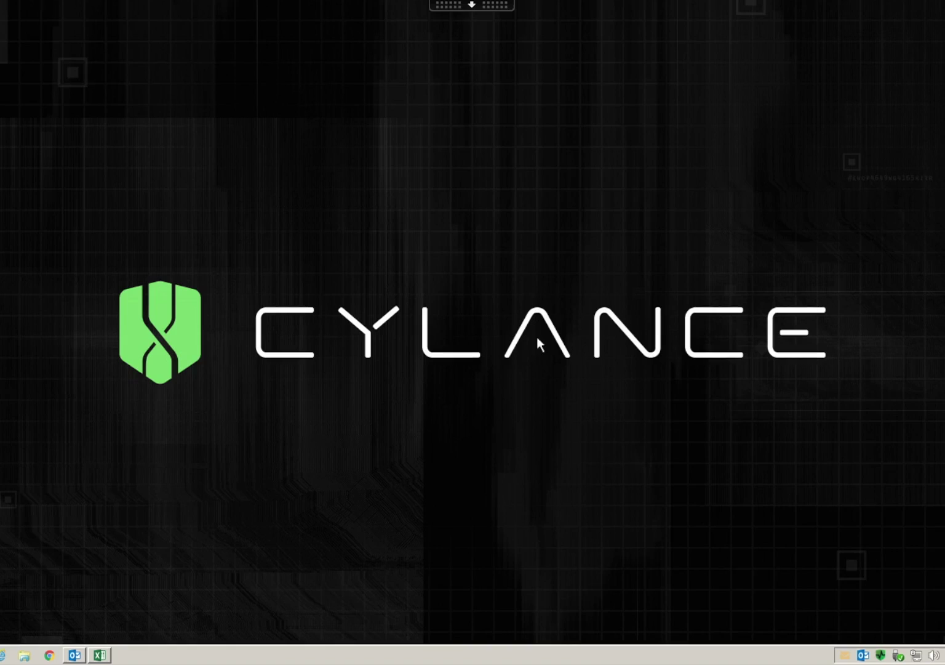
- Open the .xls attachment from the Resume and references email in Excel and enable its macros
left_click(74, 656)
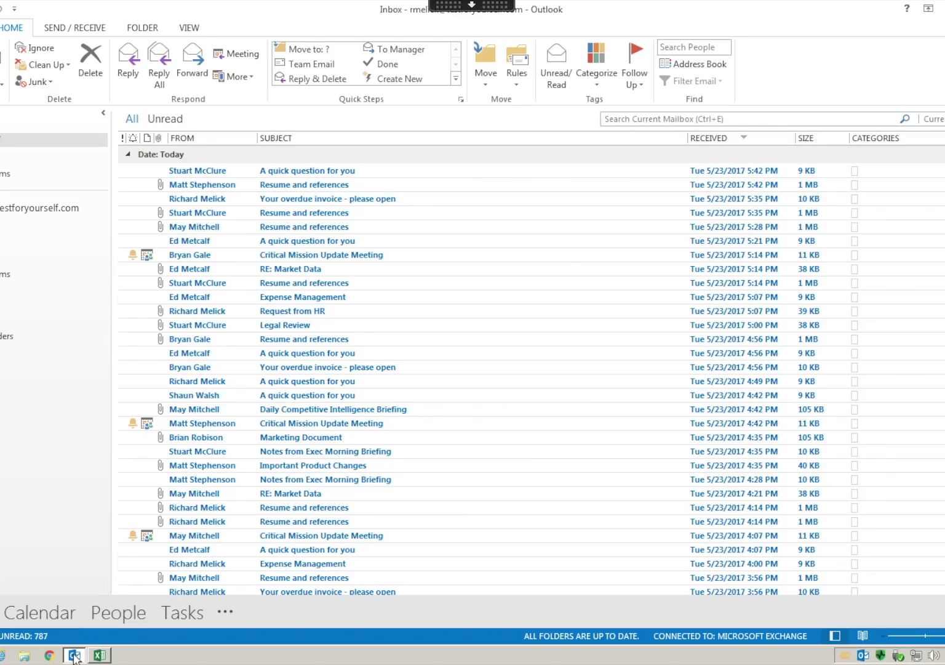
double_click(312, 184)
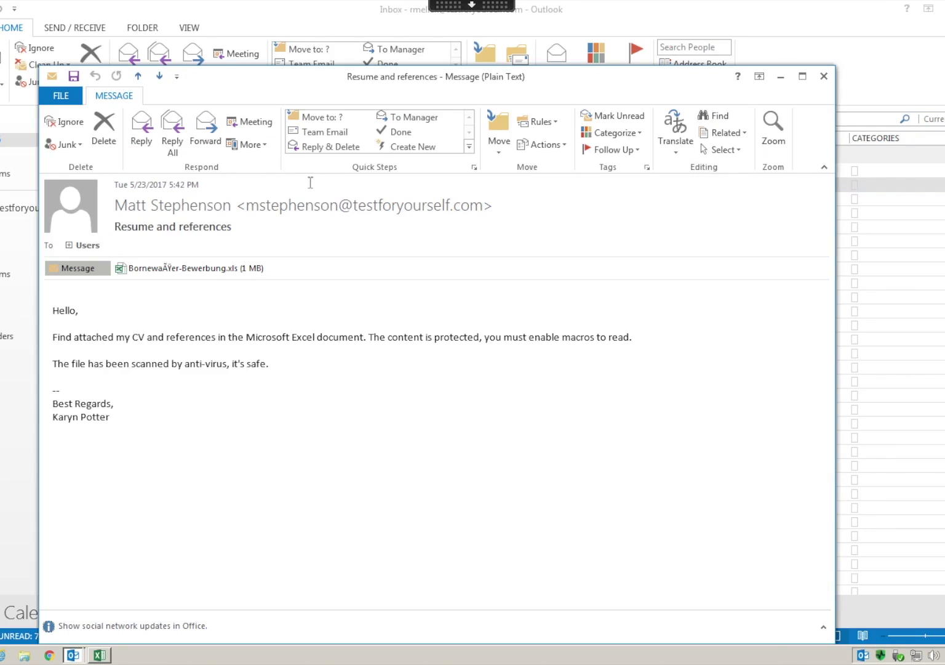
double_click(212, 269)
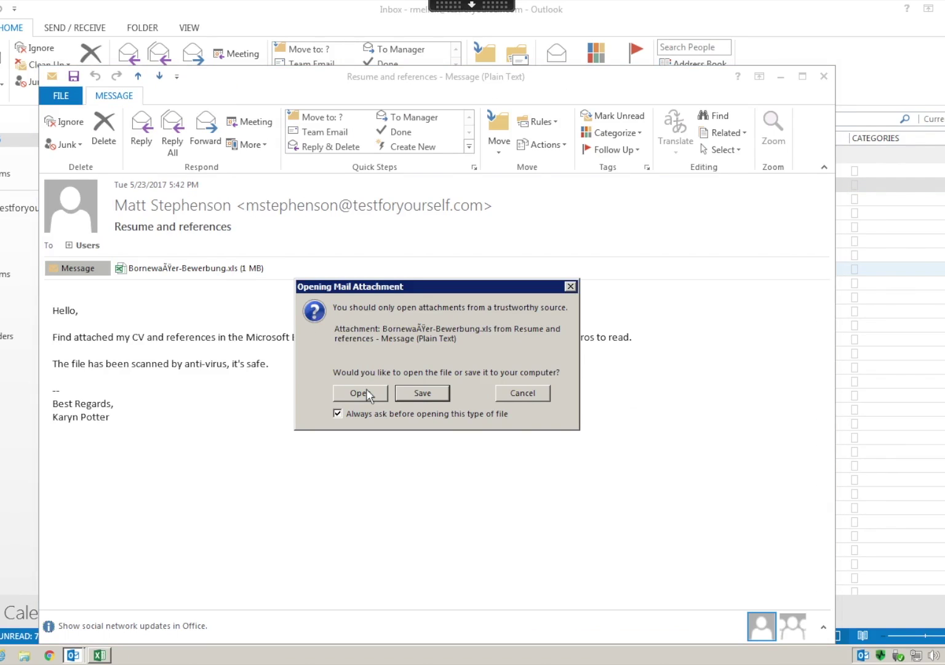
left_click(360, 392)
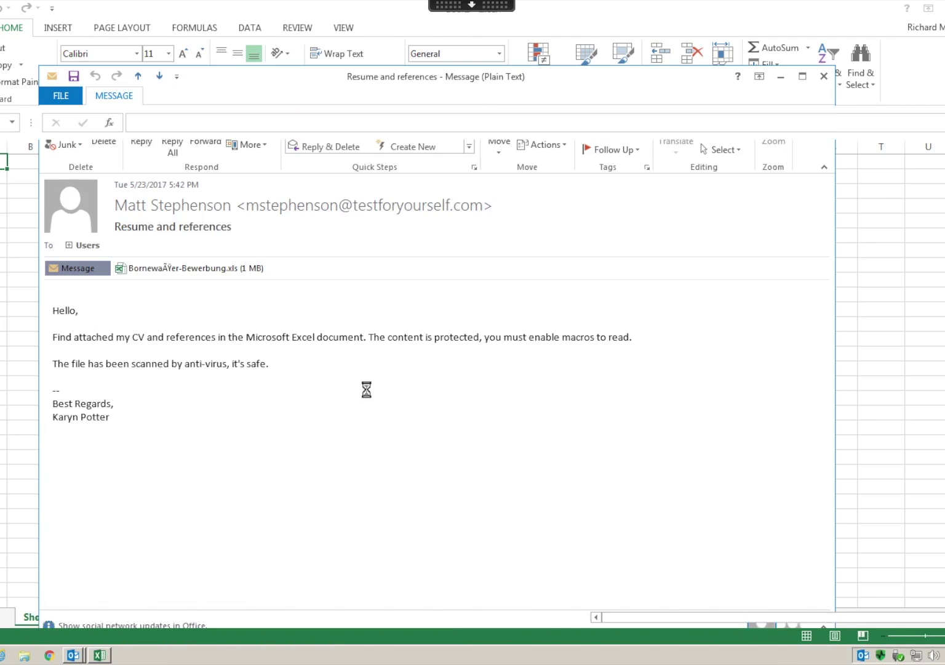
left_click(238, 121)
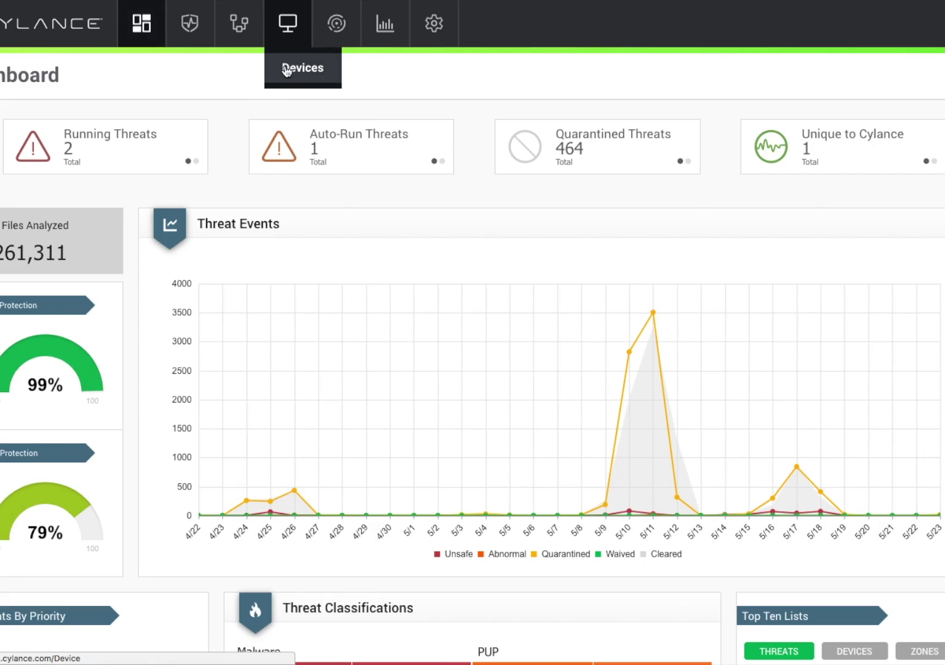
- View Focus Data for the blocked .xls MacroScript event in CYLANCE1-XD-05's Script Control list
left_click(287, 25)
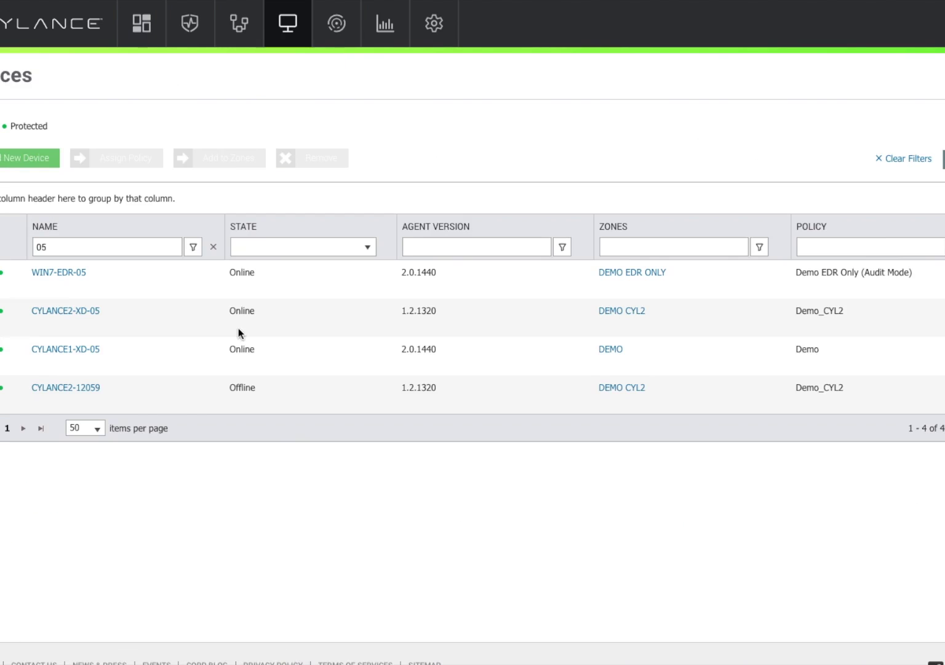
left_click(84, 350)
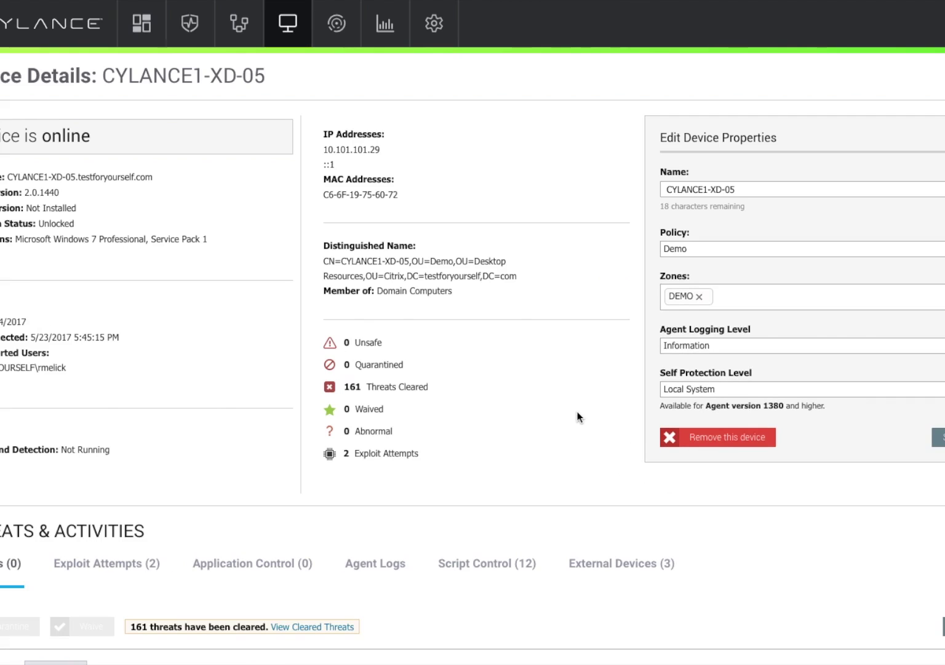
scroll(578, 411, "down", 4)
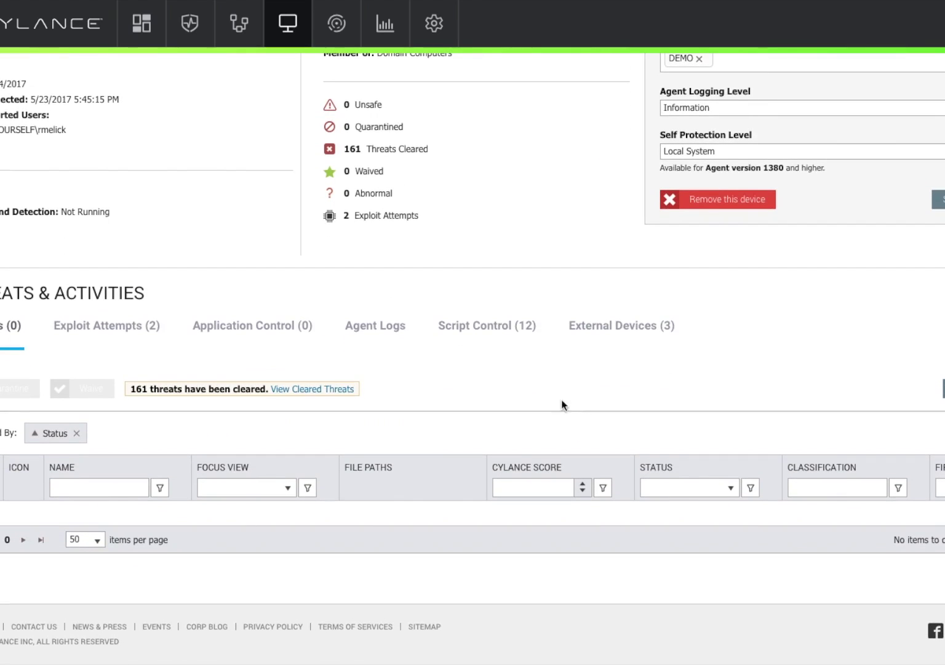
left_click(514, 332)
scroll(453, 486, "down", 8)
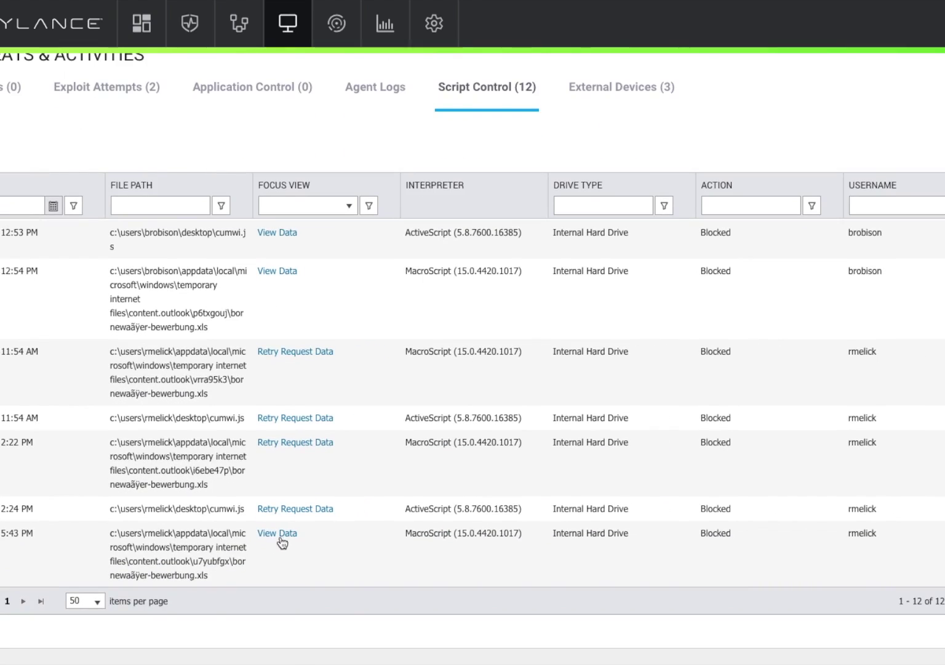
left_click(278, 534)
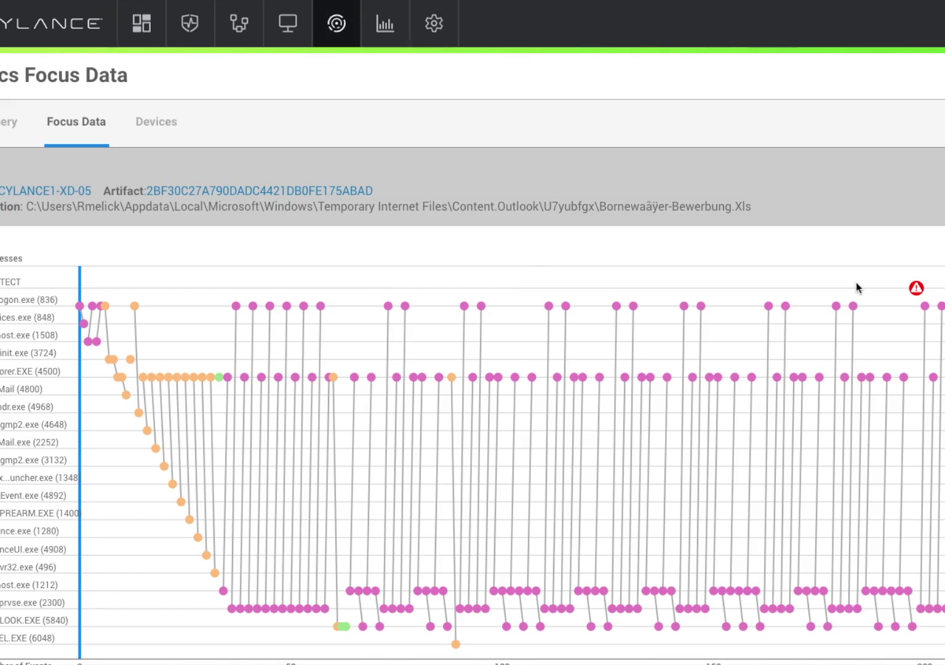
mouse_move(915, 294)
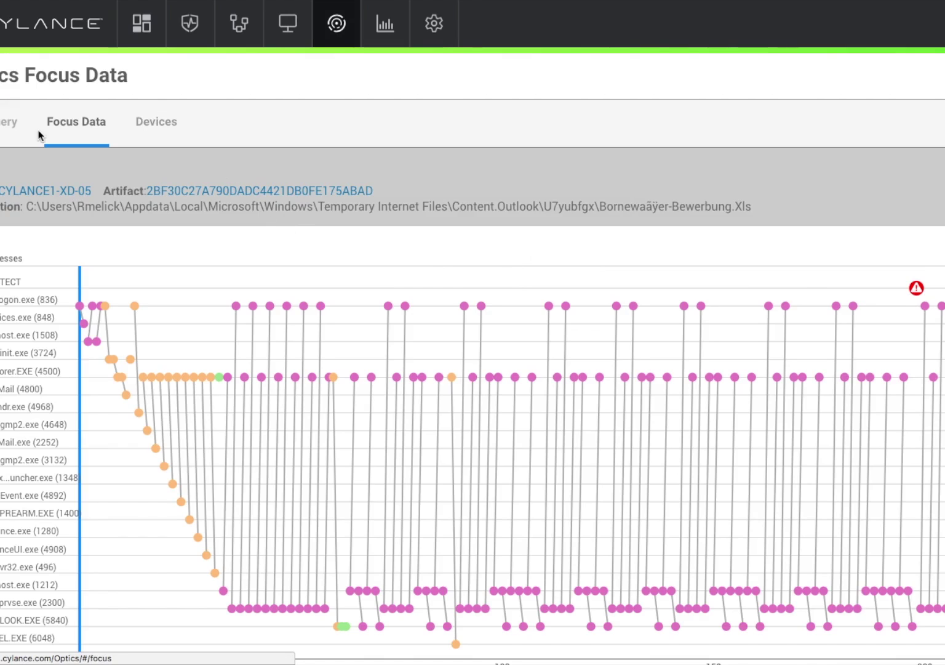
- Set up a new InstaQuery for search term xls, artifact File, facet Path, zone DEMO
left_click(2, 131)
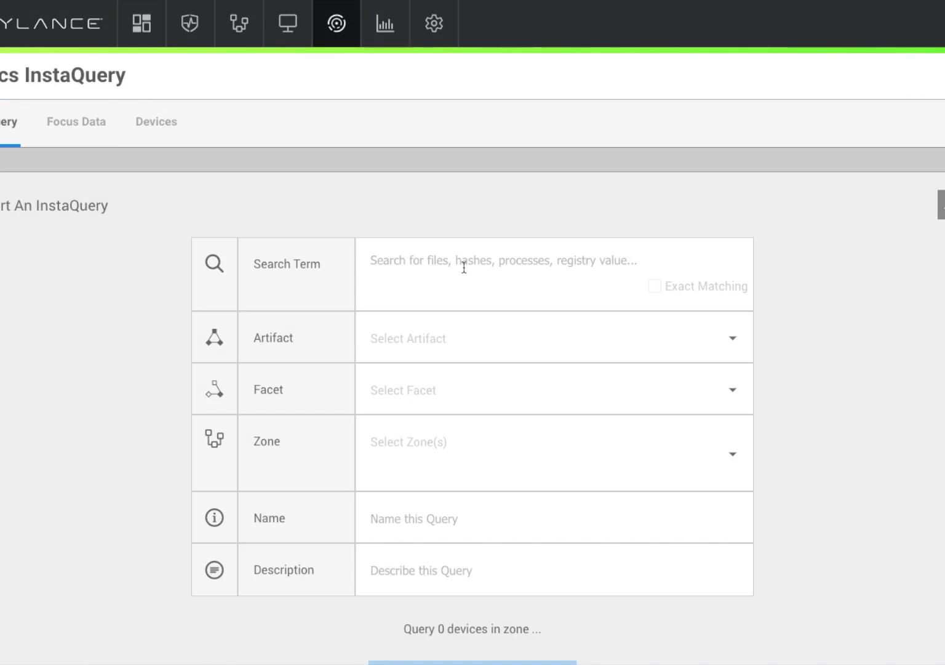
left_click(464, 268)
type("xls")
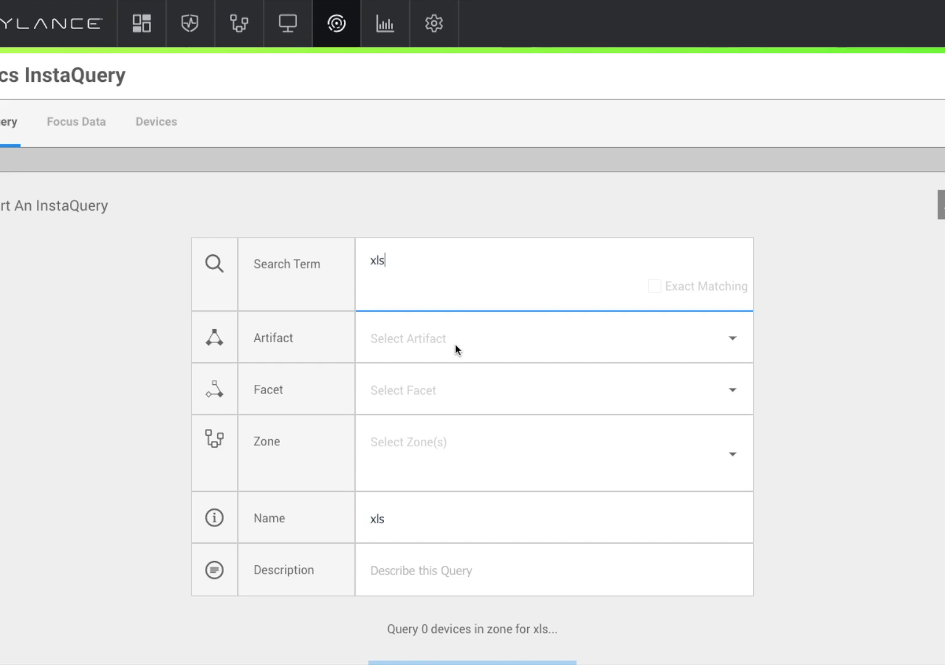
left_click(456, 347)
left_click(438, 390)
left_click(427, 393)
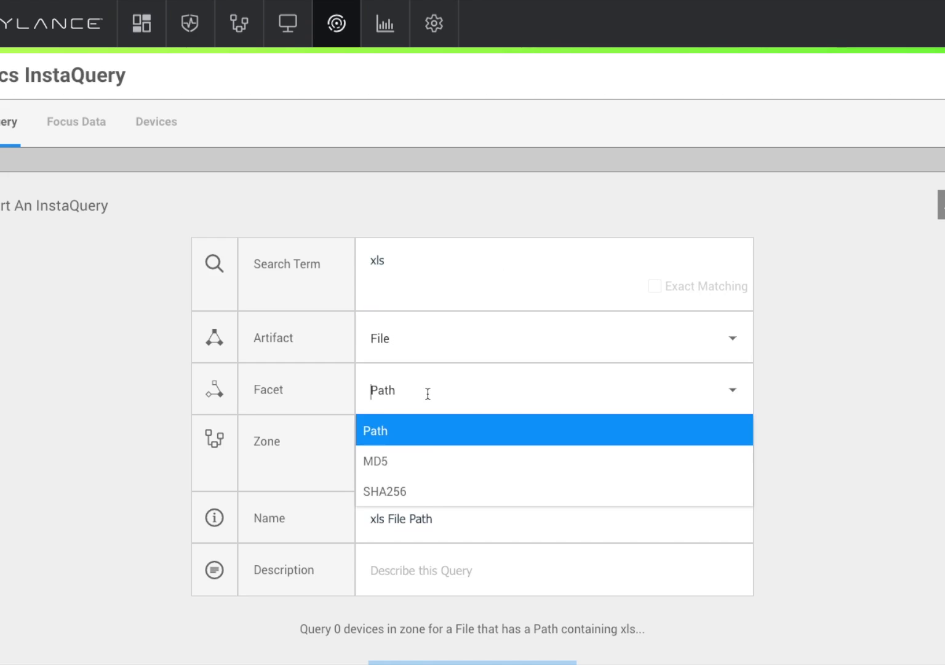
left_click(721, 426)
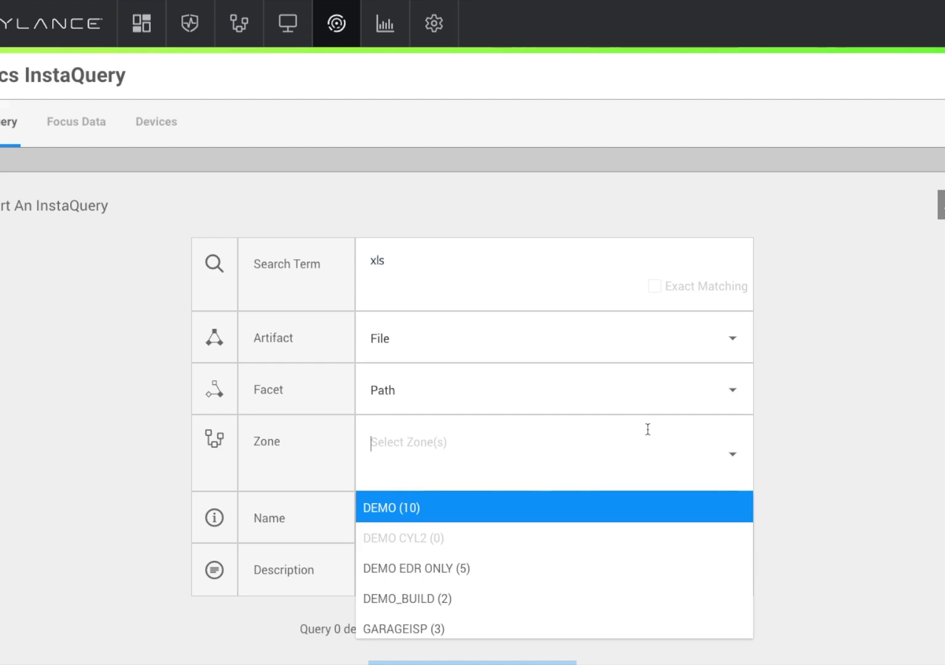
left_click(426, 517)
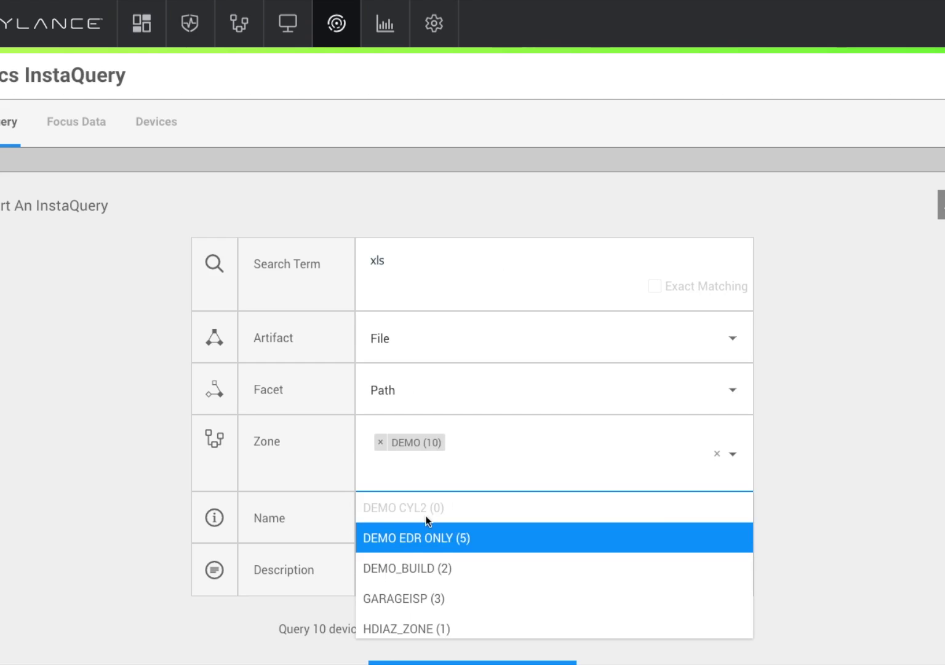
left_click(843, 478)
scroll(843, 478, "down", 3)
- Name the query 'Weaponized XLS' and submit it
left_click(376, 333)
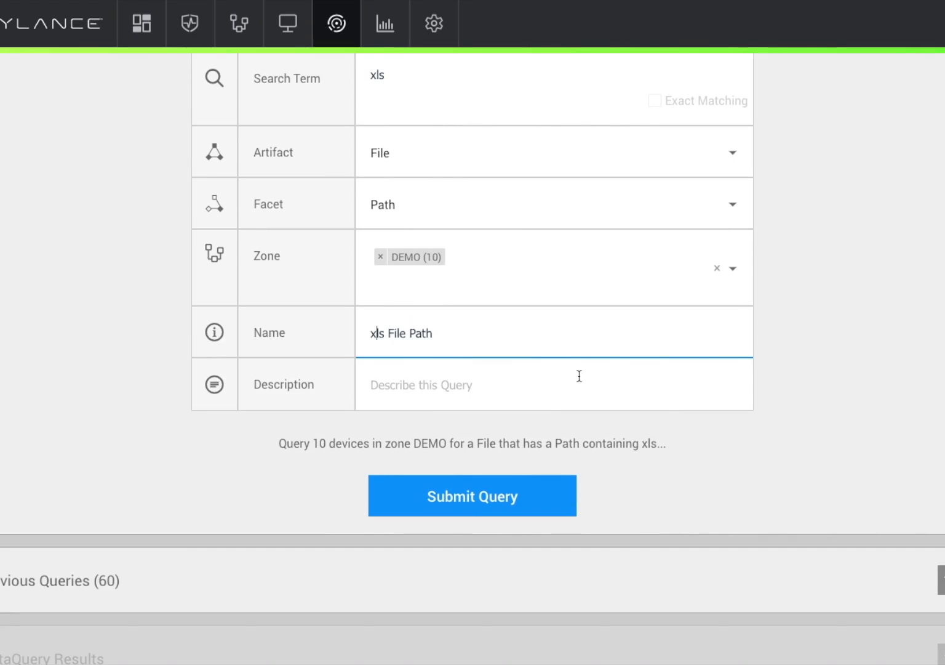
key("ctrl+a")
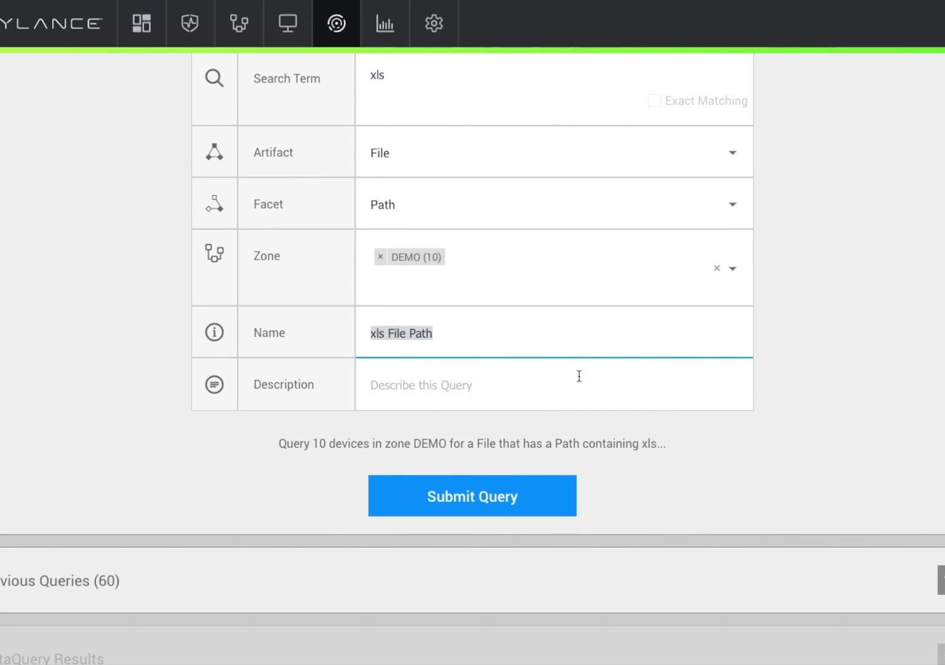
type("Weapon")
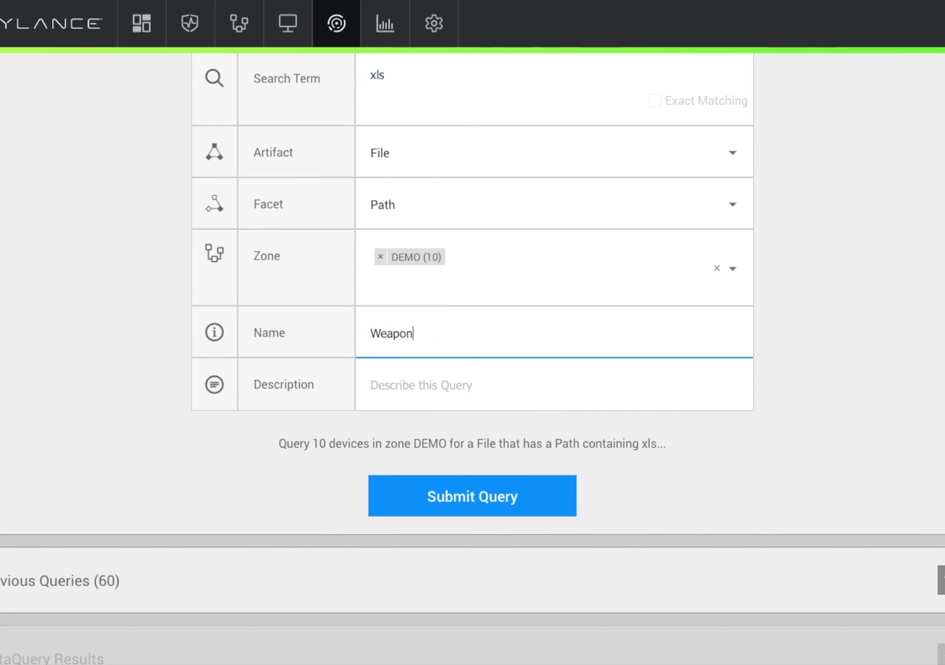
type("ized XLS")
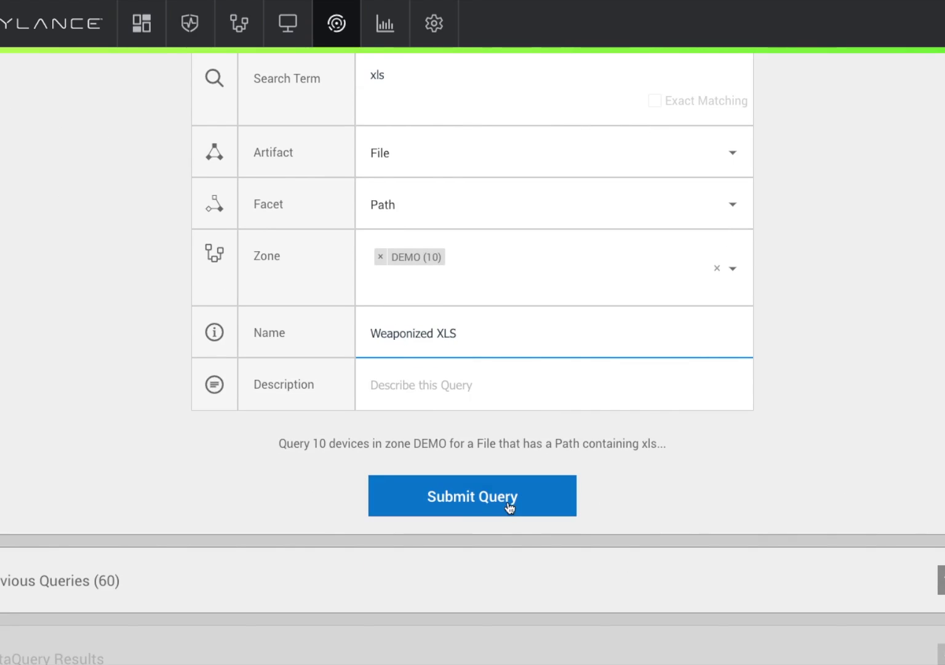
left_click(508, 503)
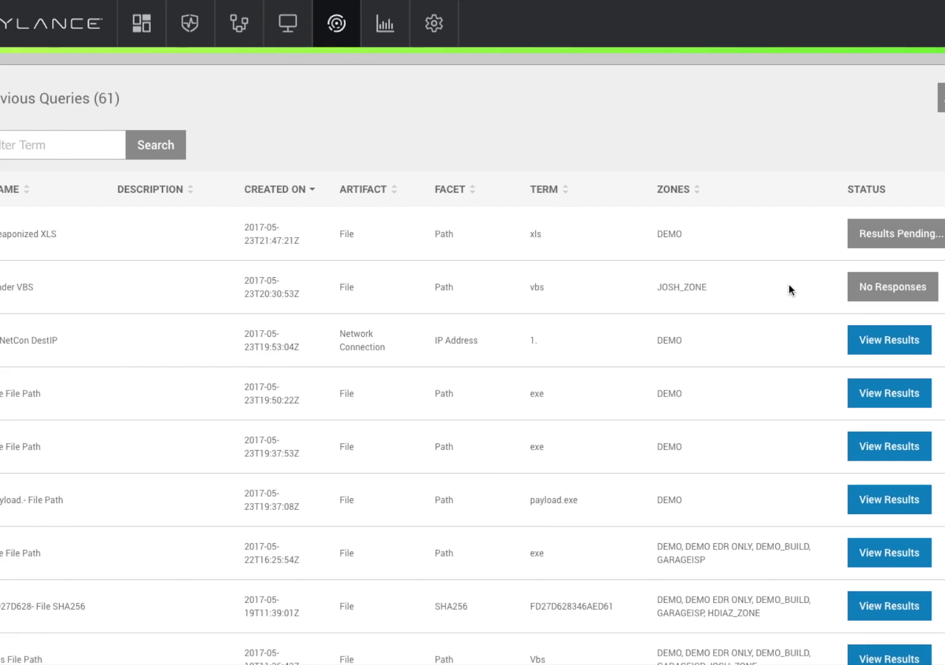
- Review the Weaponized XLS sunburst results, then show Actions for the first file in list view
left_click(902, 246)
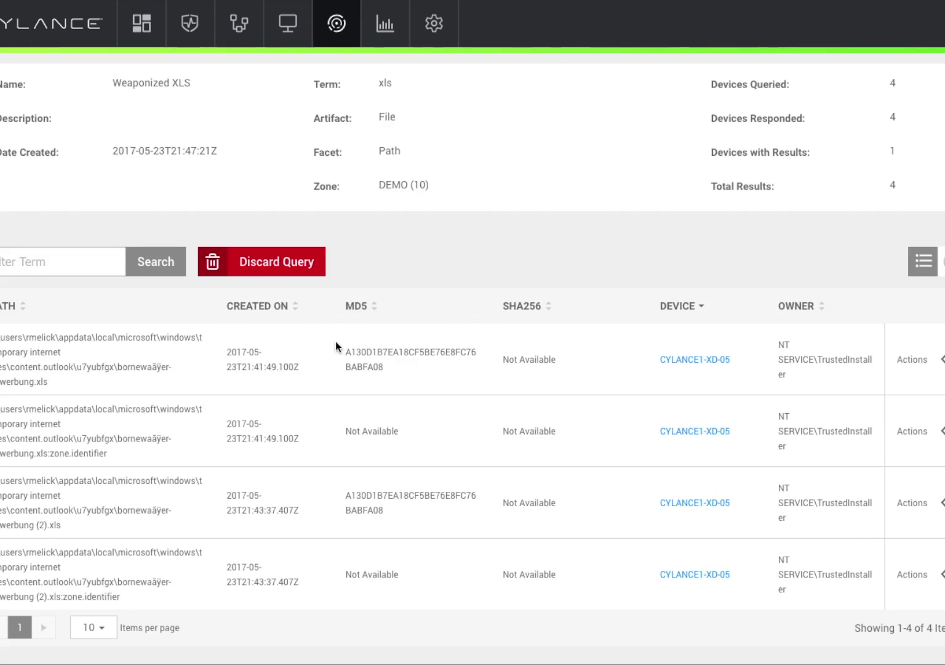
scroll(94, 159, "up", 3)
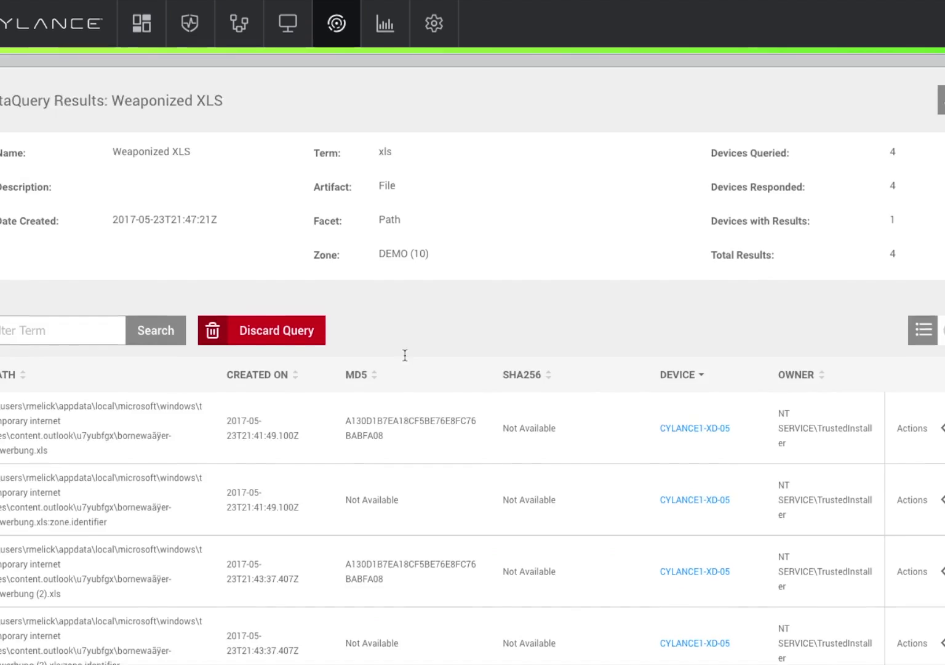
scroll(242, 235, "up", 2)
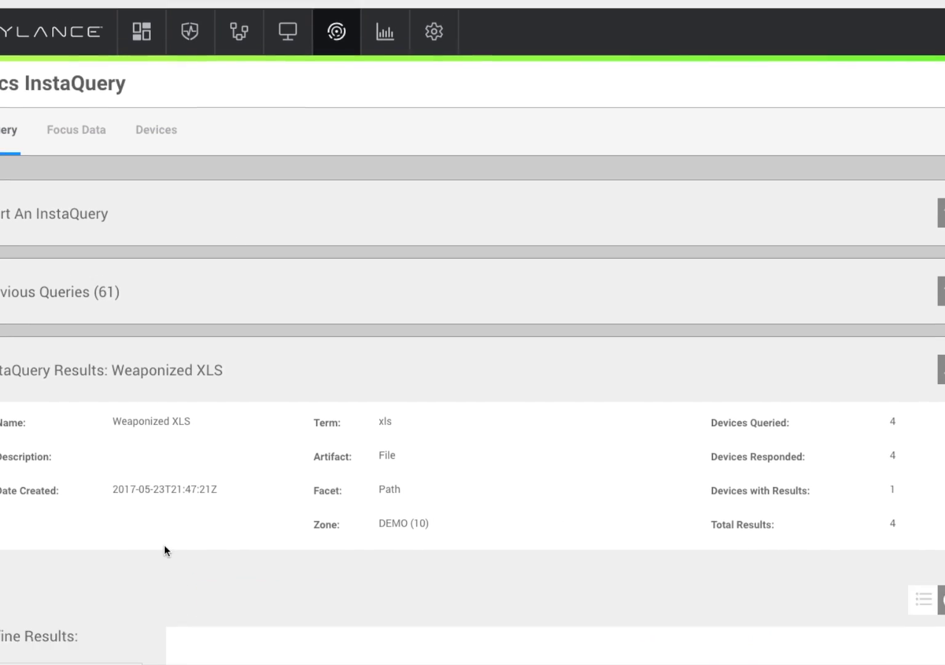
scroll(164, 545, "down", 5)
scroll(164, 545, "down", 3)
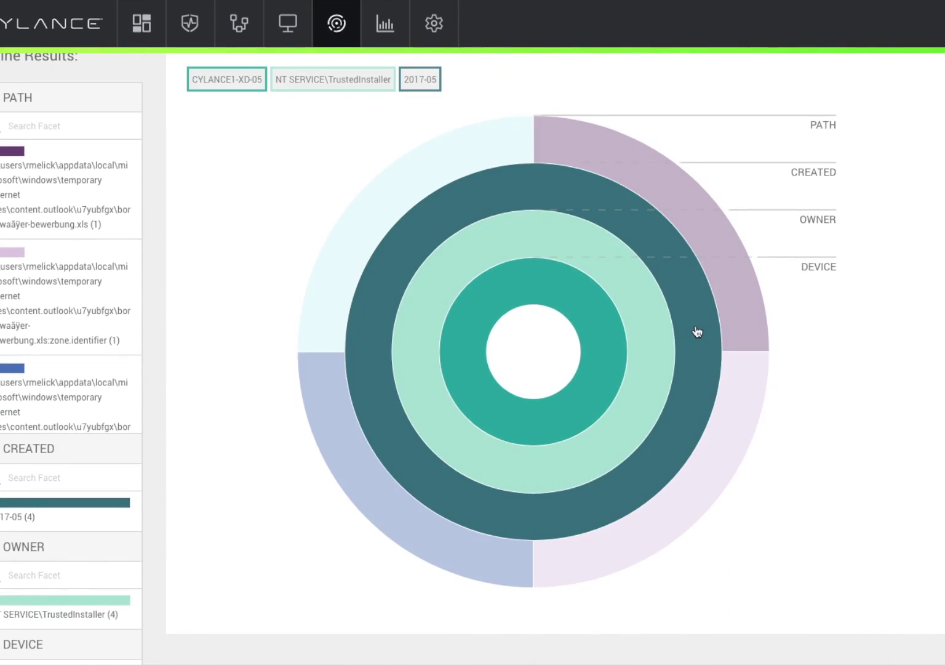
mouse_move(723, 313)
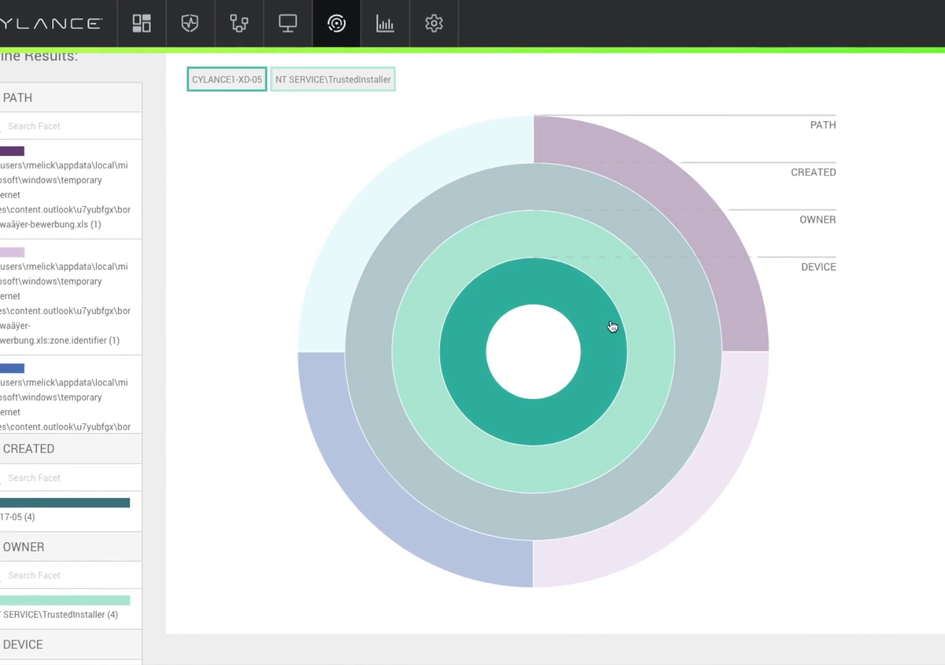
mouse_move(591, 331)
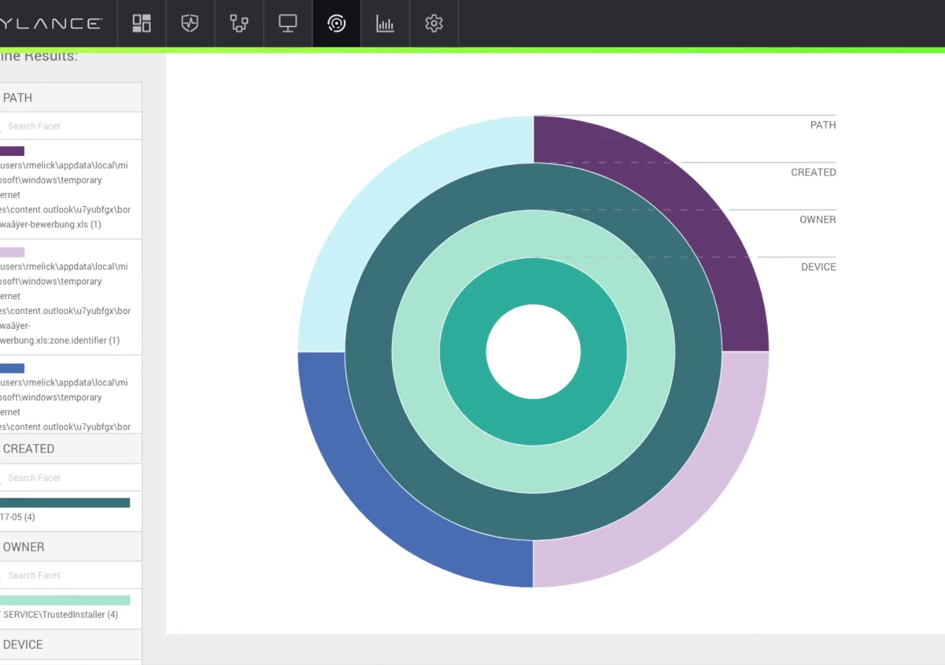
scroll(939, 377, "up", 6)
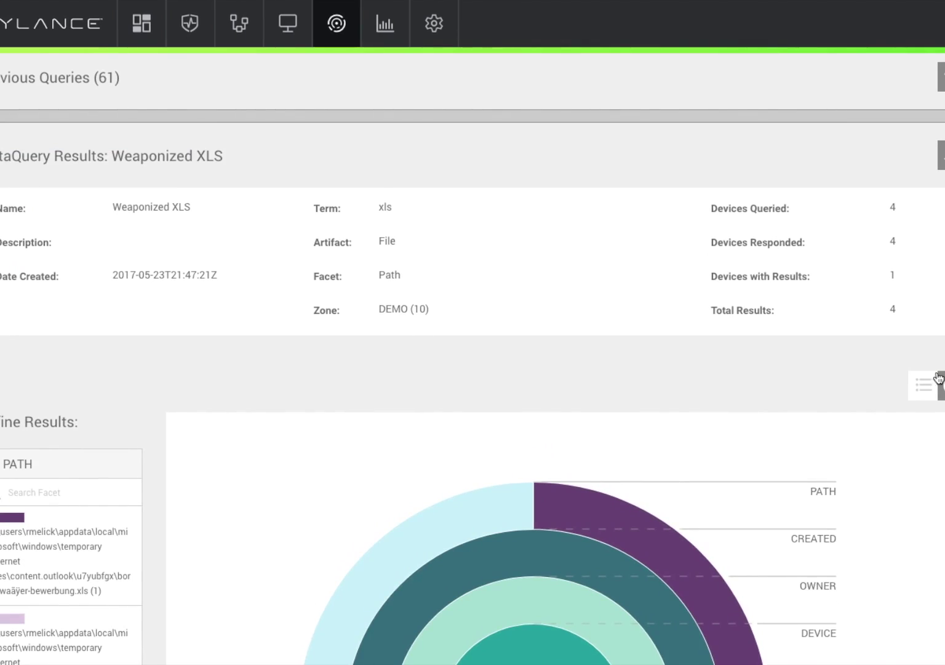
left_click(931, 386)
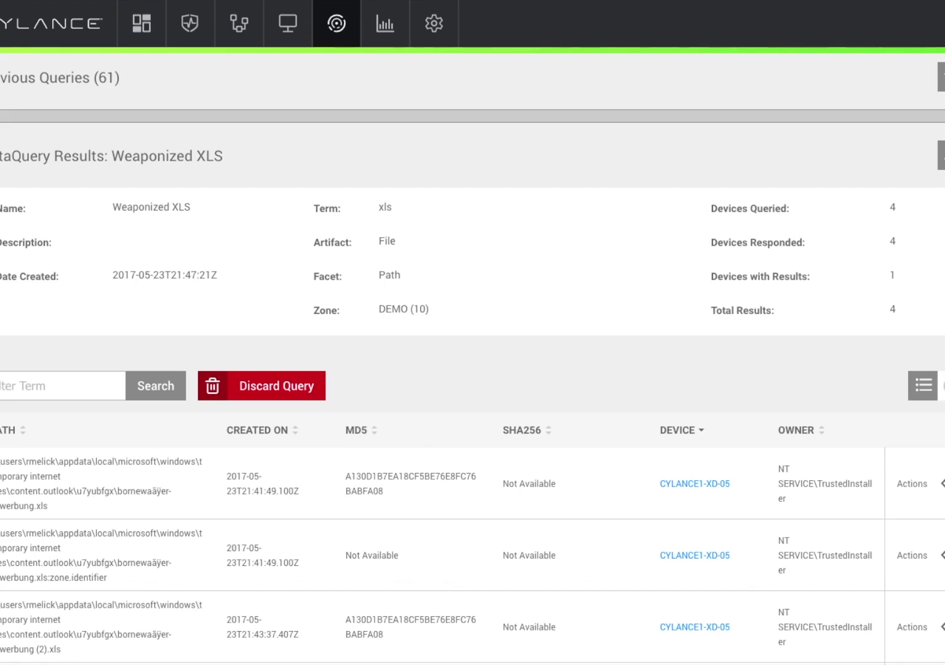
left_click(940, 483)
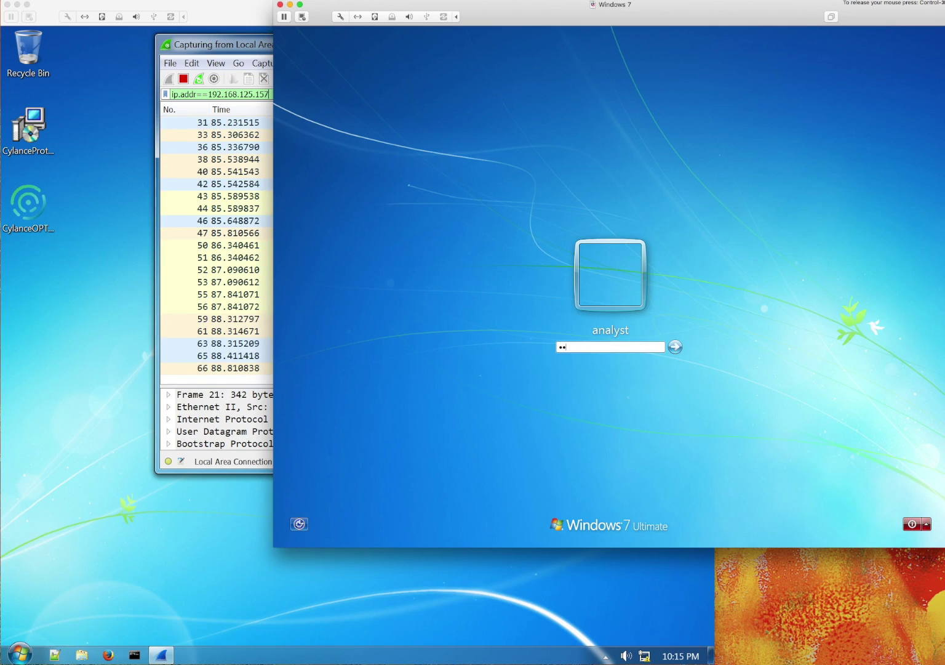
- Sign in to the Windows 7 VM with the account password
type("••••••")
key("Return")
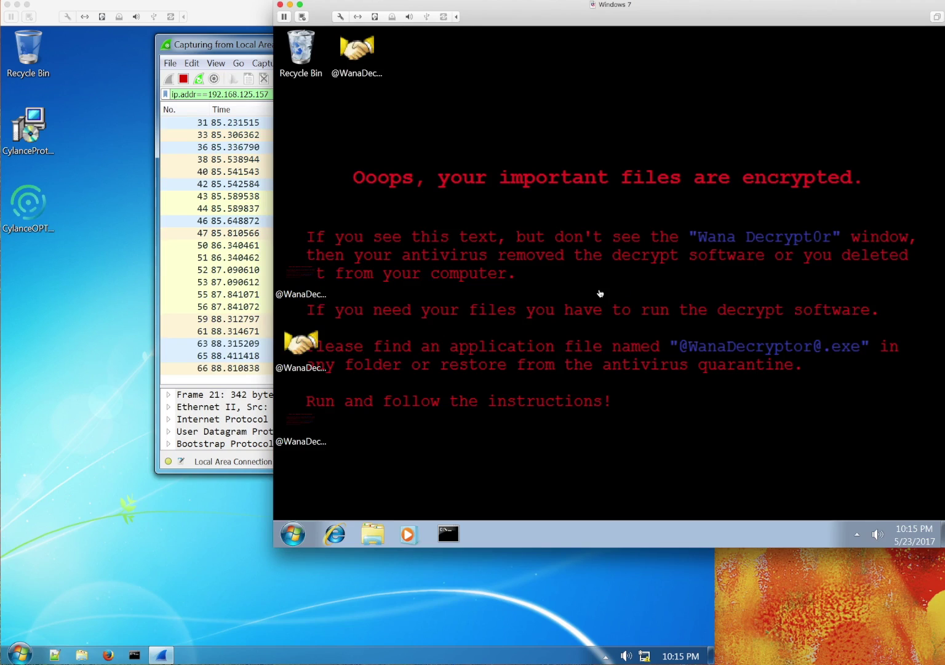
- Cycle through the Windows 7 VM and ransomed decryptor VM, returning the Wireshark capture to front
left_click(139, 399)
left_click(619, 537)
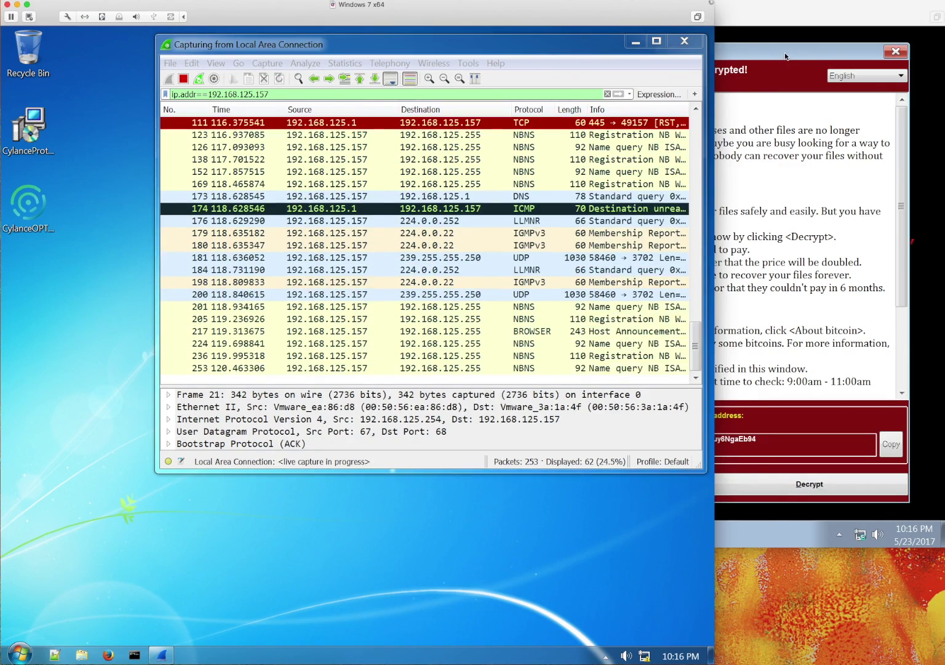
left_click(784, 52)
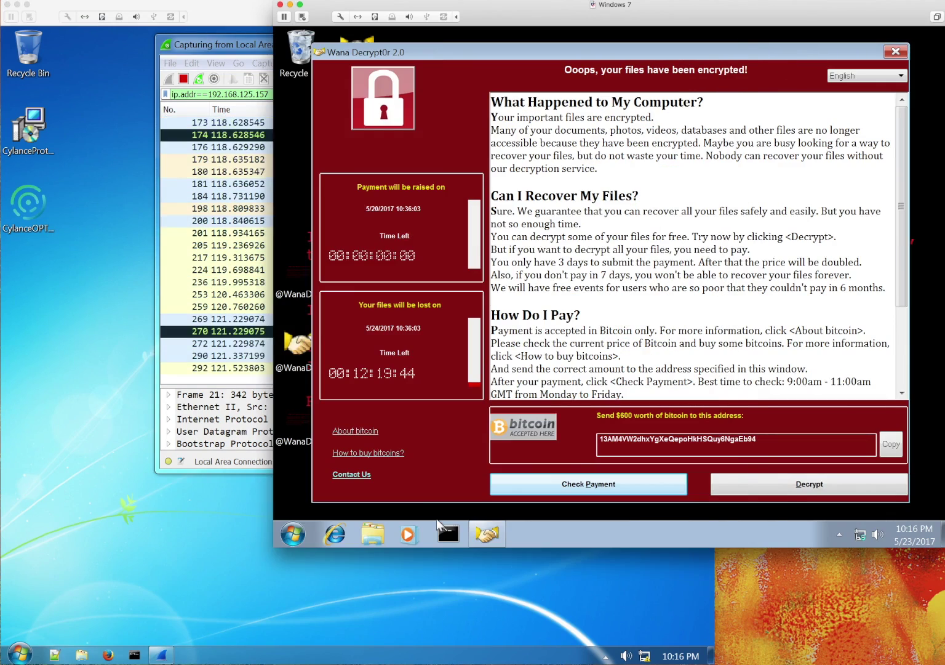
left_click(200, 539)
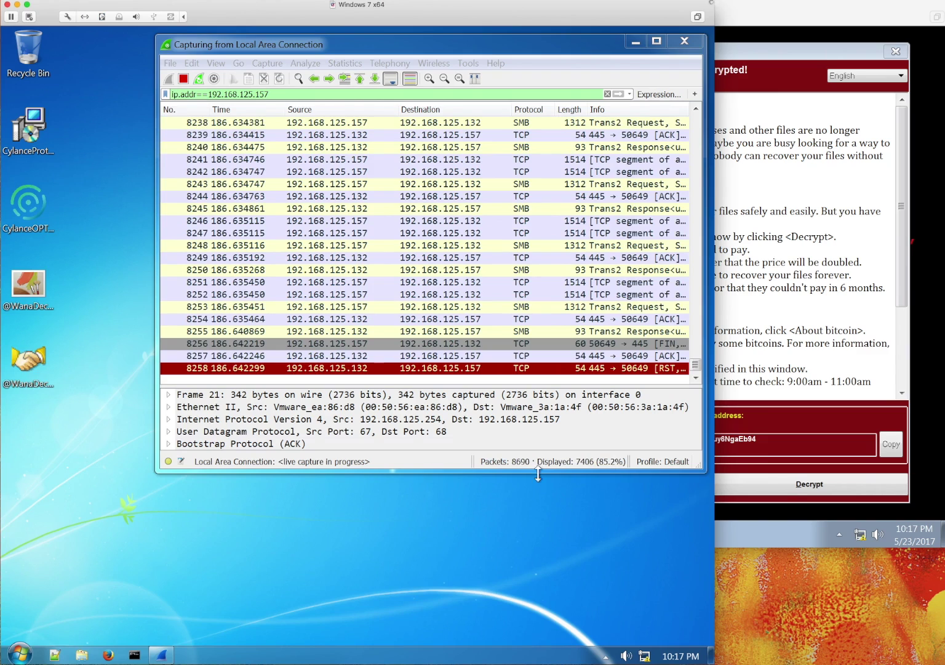
left_click(40, 366)
left_click(36, 299)
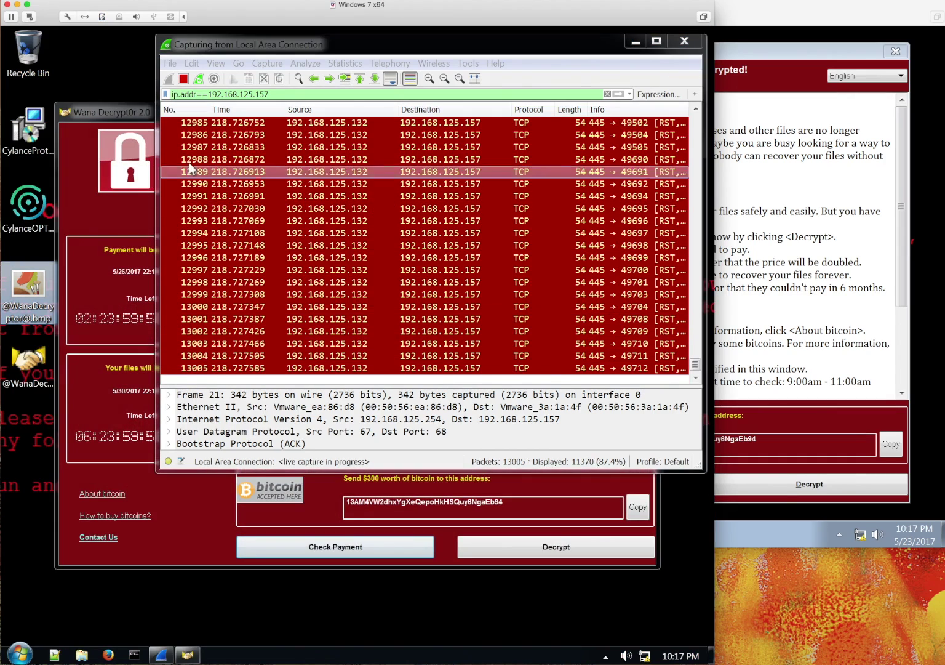
left_click(143, 109)
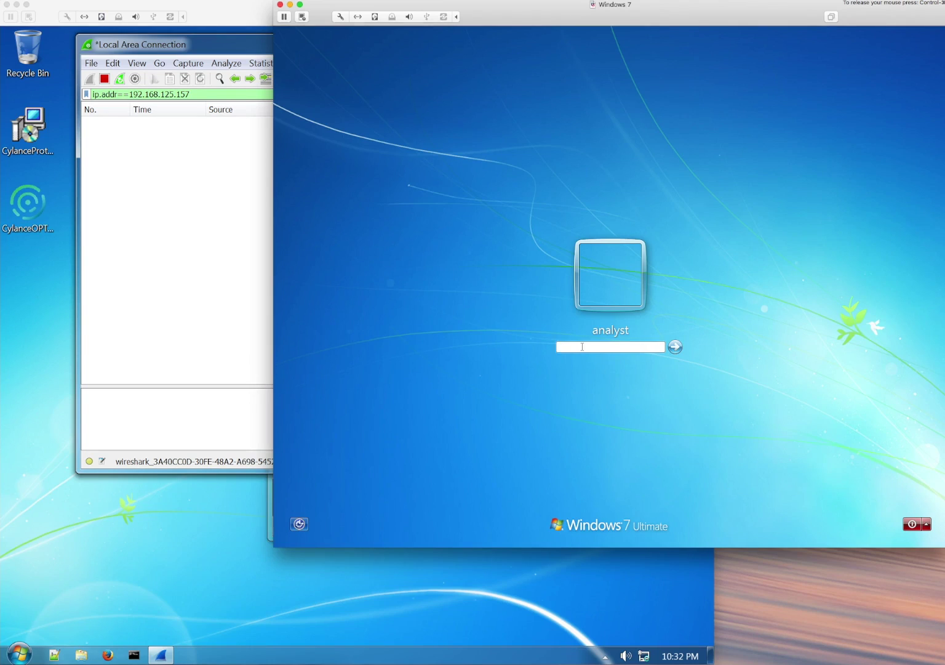
- Sign in to the protected VM, enlarge the Protect agent panel, and enable Wireshark's Auto Scroll
key("Return")
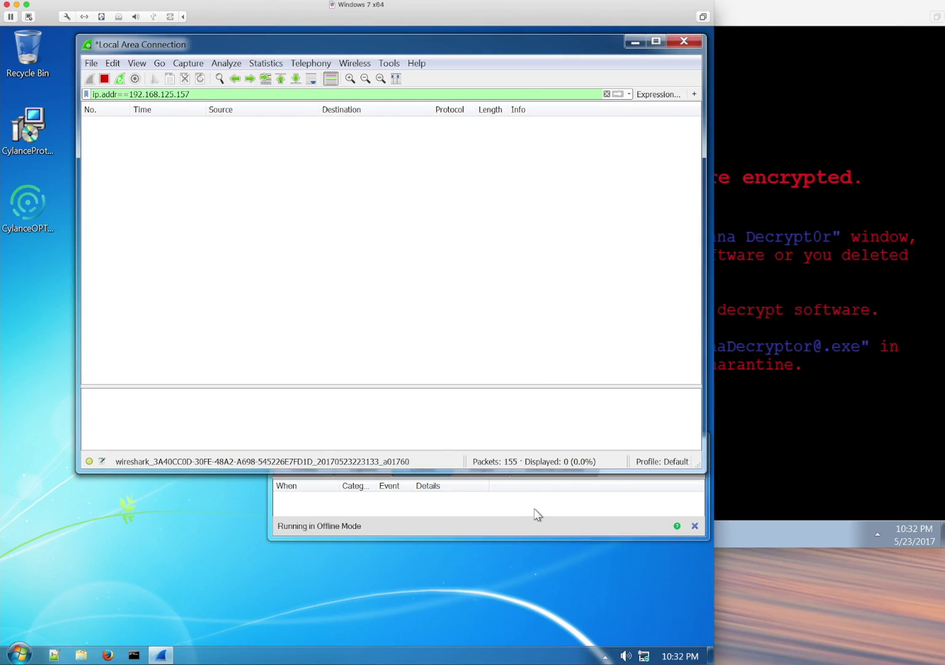
left_click(525, 520)
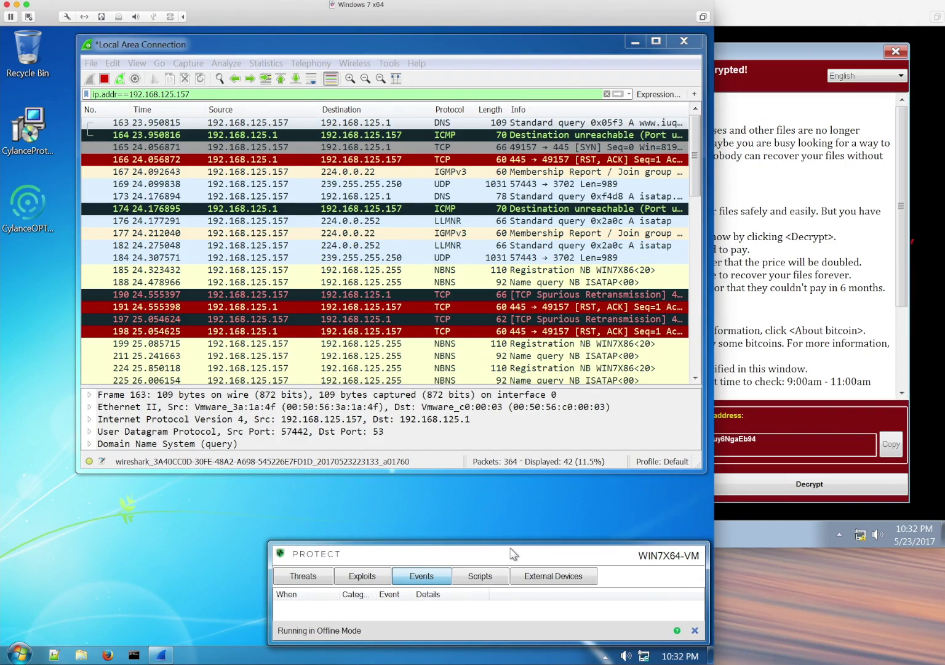
left_click_drag(512, 542, 506, 500)
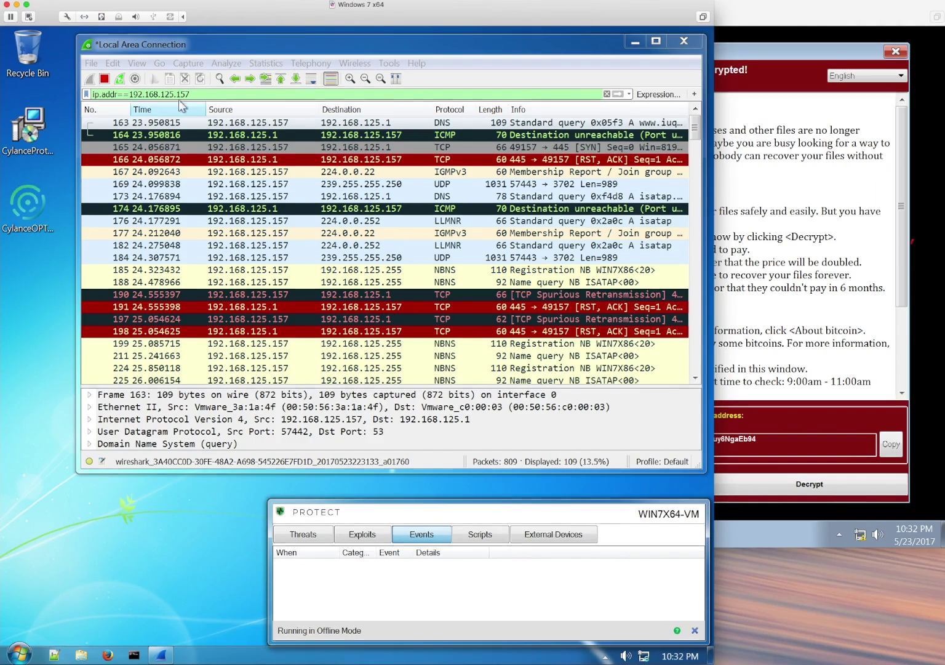
left_click(159, 62)
left_click(197, 208)
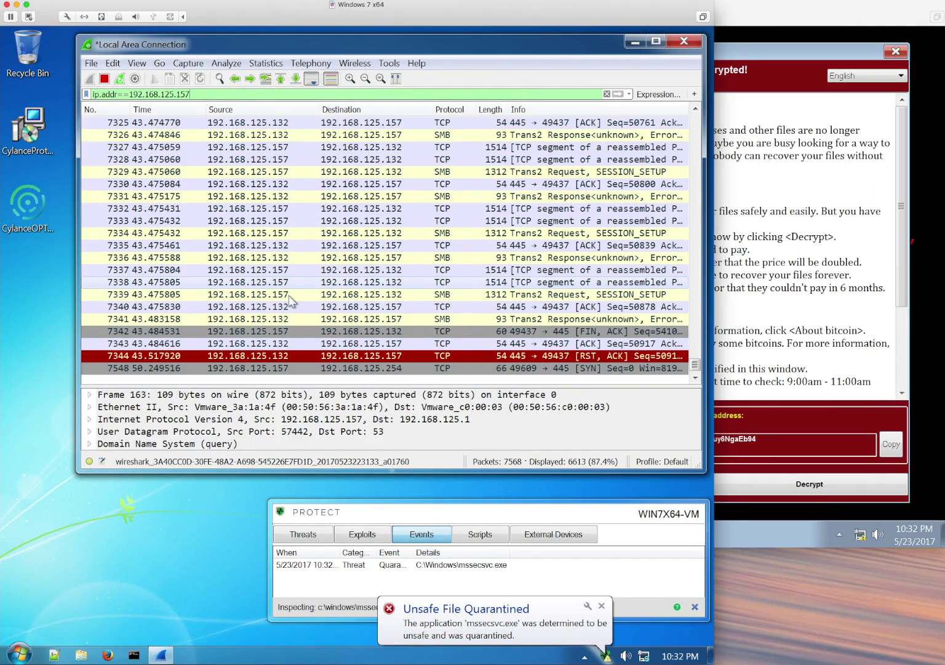
- Inspect the mssecsvc.exe quarantine in the Protect agent's Threats and Events lists, widening columns
left_click(419, 566)
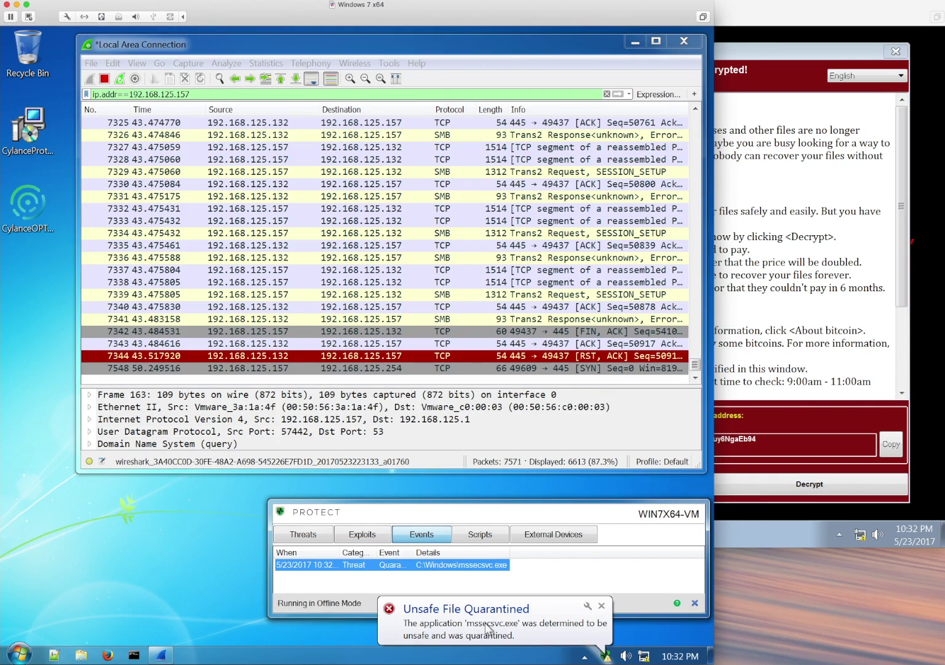
left_click(601, 606)
left_click(303, 534)
left_click_drag(268, 542, 32, 542)
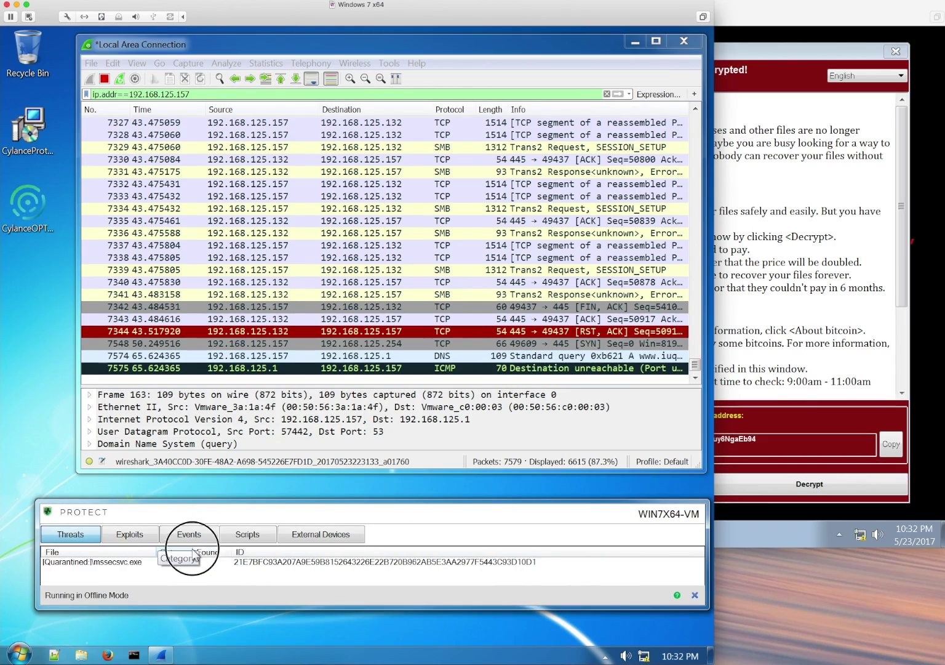
left_click_drag(195, 554, 247, 552)
left_click(151, 534)
left_click(186, 535)
left_click(74, 564)
left_click_drag(108, 551, 138, 552)
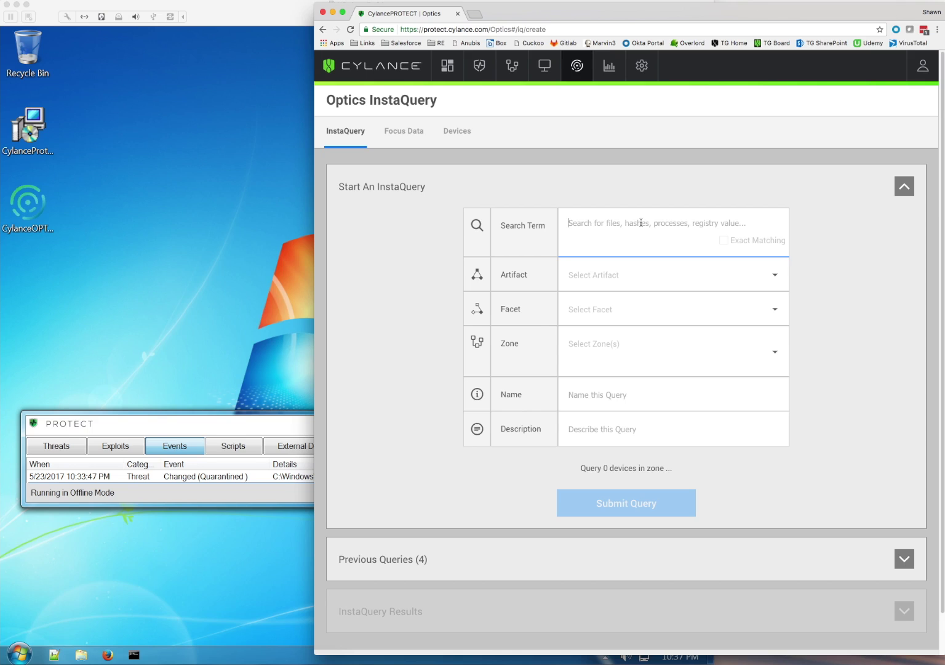
- Submit an InstaQuery for mssecsvc.exe with artifact File, facet Path, limited to the test zone
type("s")
key("BackSpace")
type("mss")
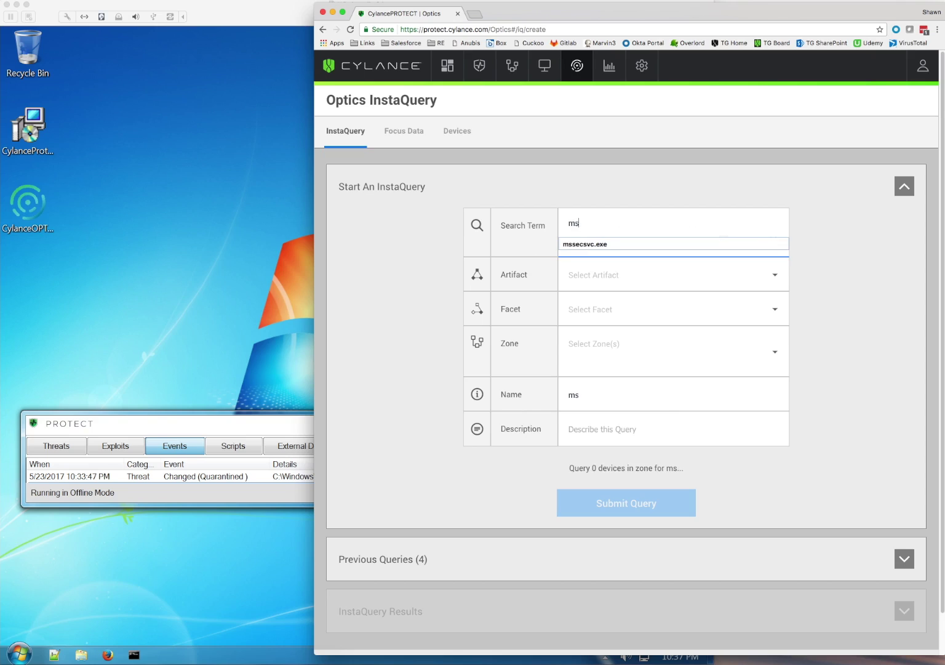
left_click(634, 245)
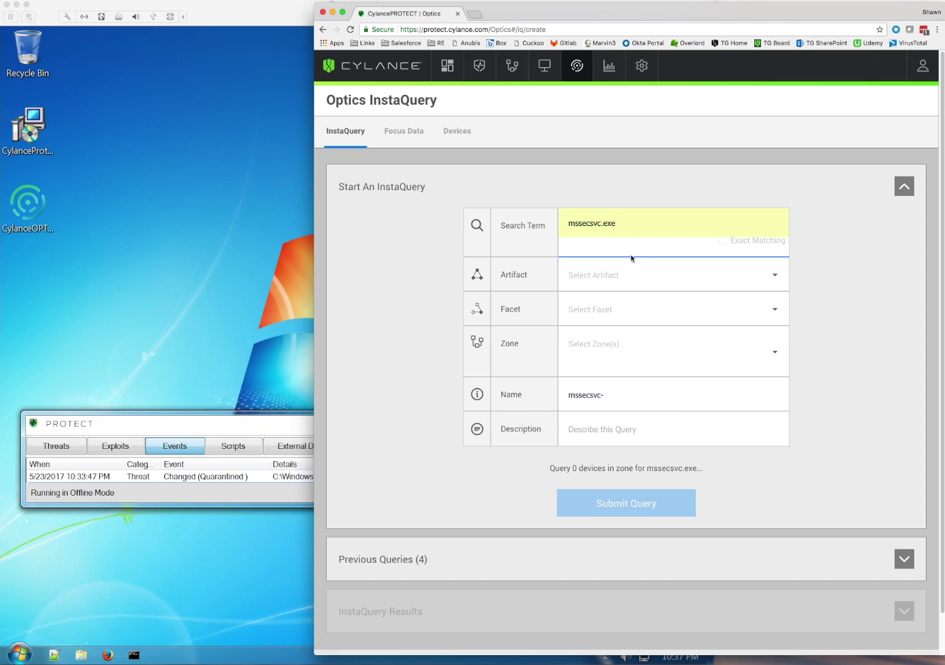
left_click(627, 275)
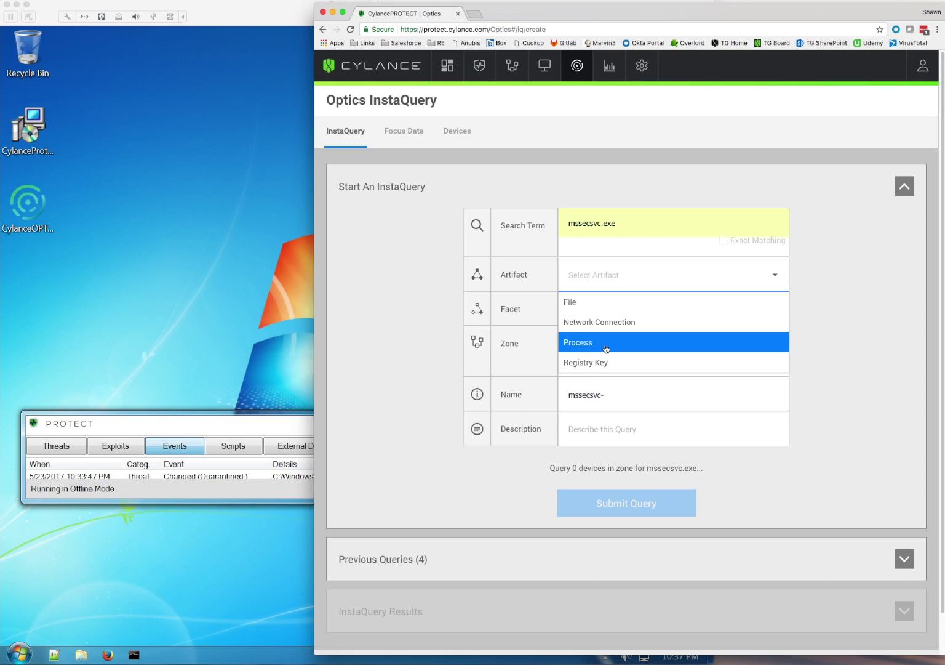
left_click(603, 304)
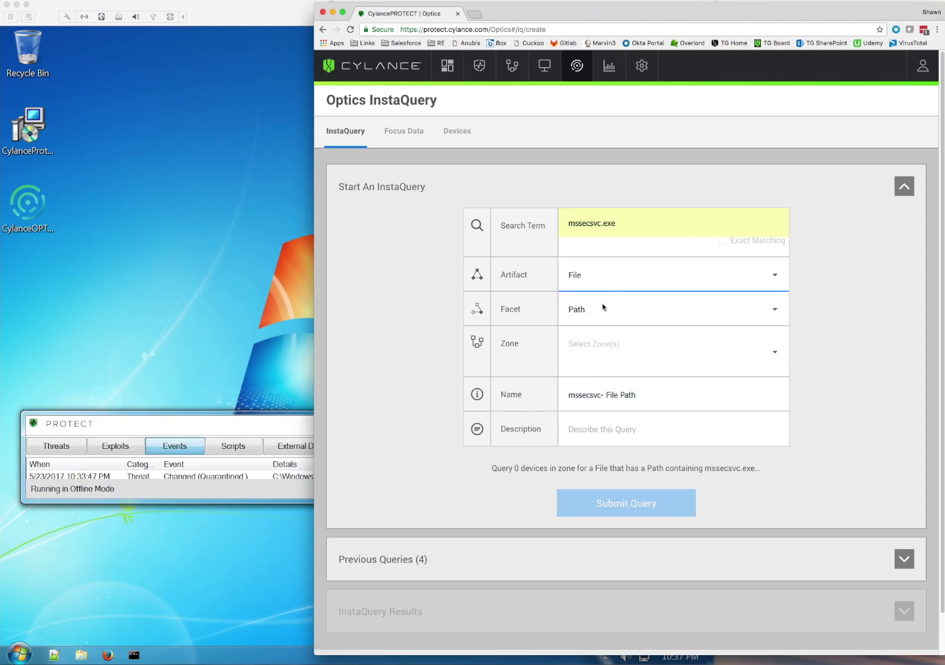
left_click(609, 346)
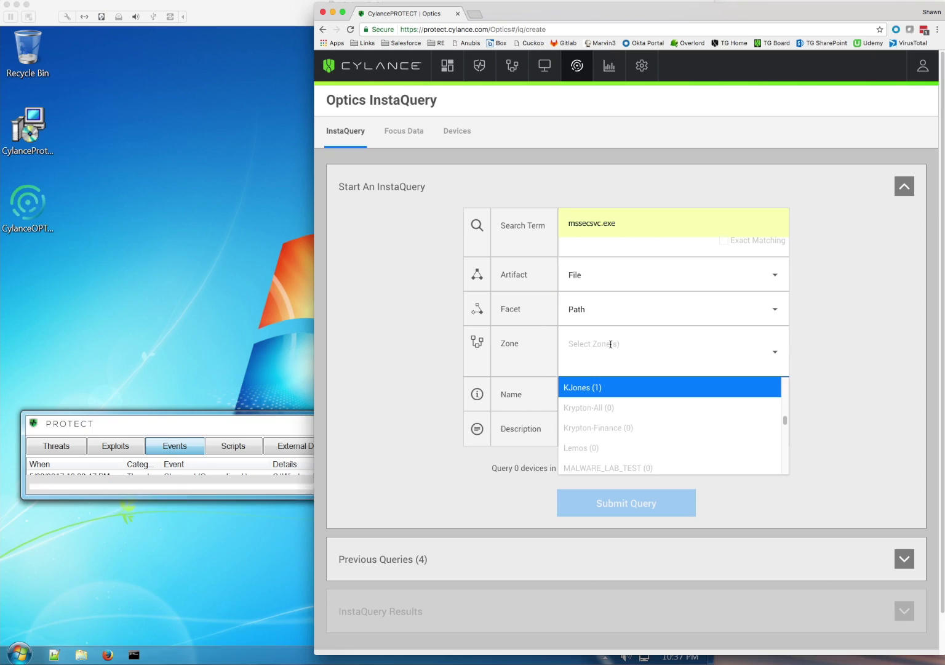
type("sh")
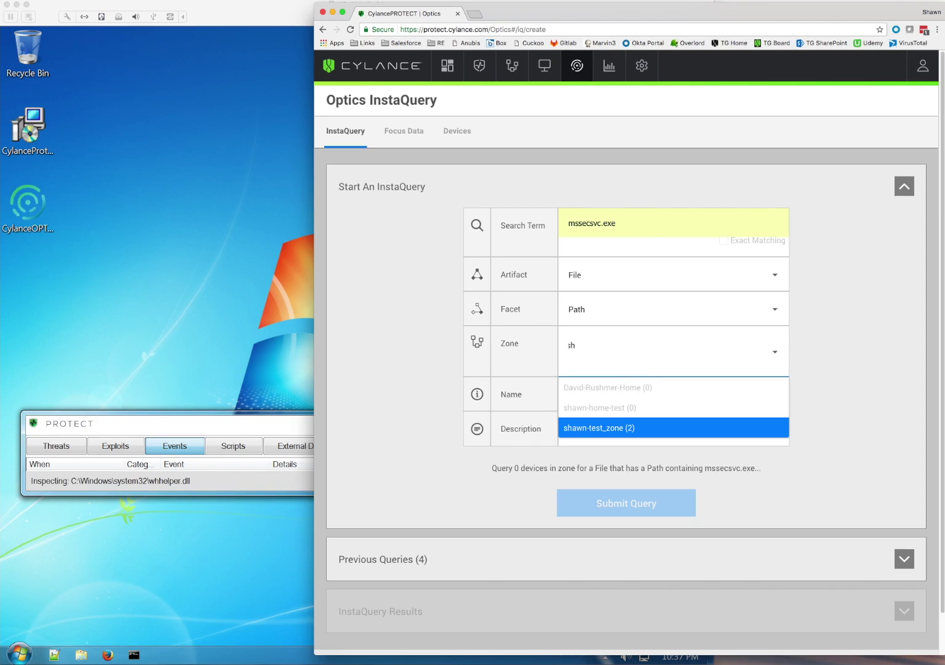
left_click(629, 429)
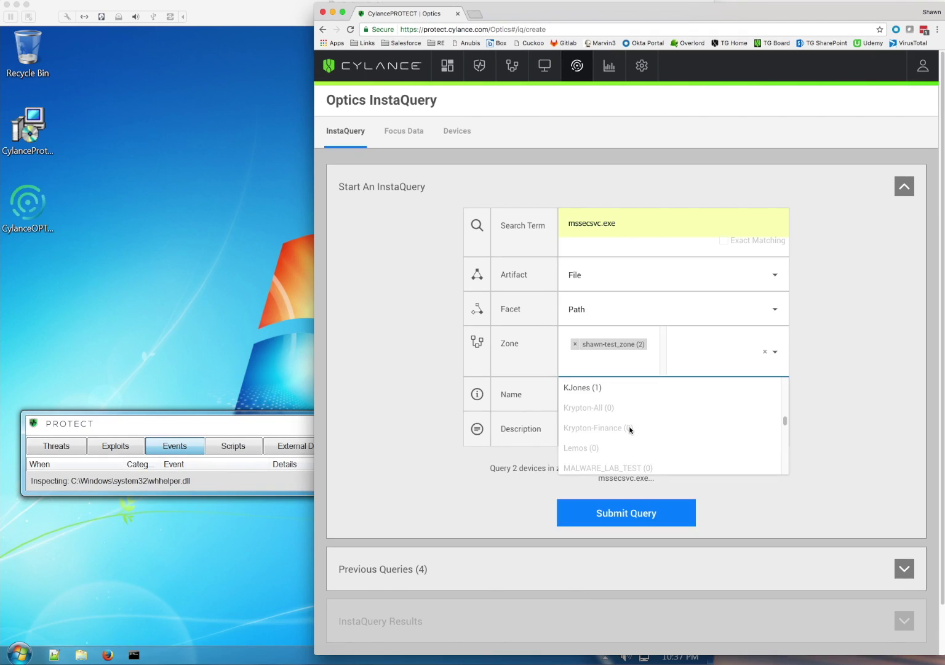
left_click(840, 376)
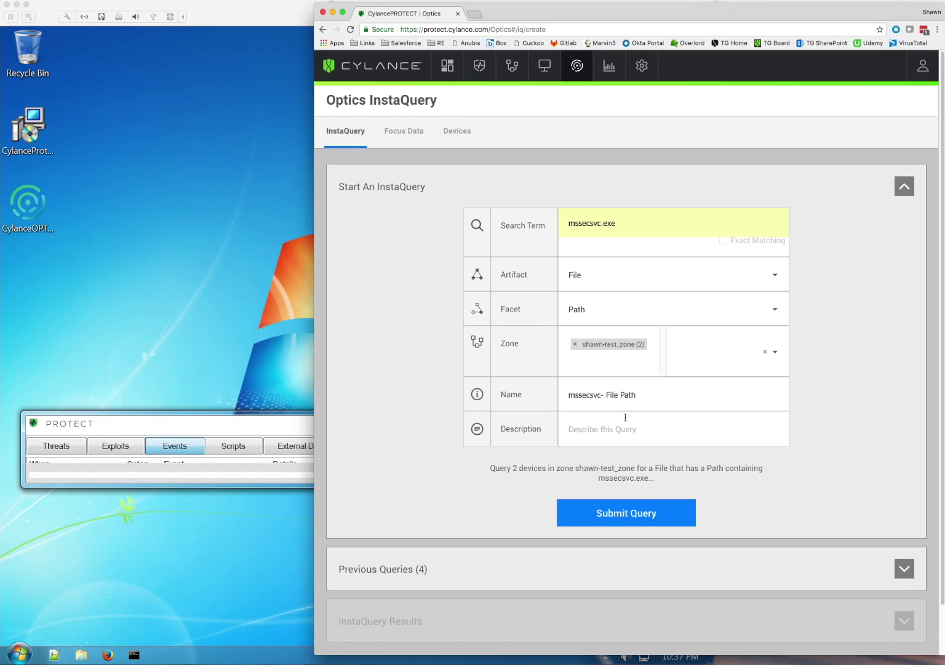
left_click(629, 512)
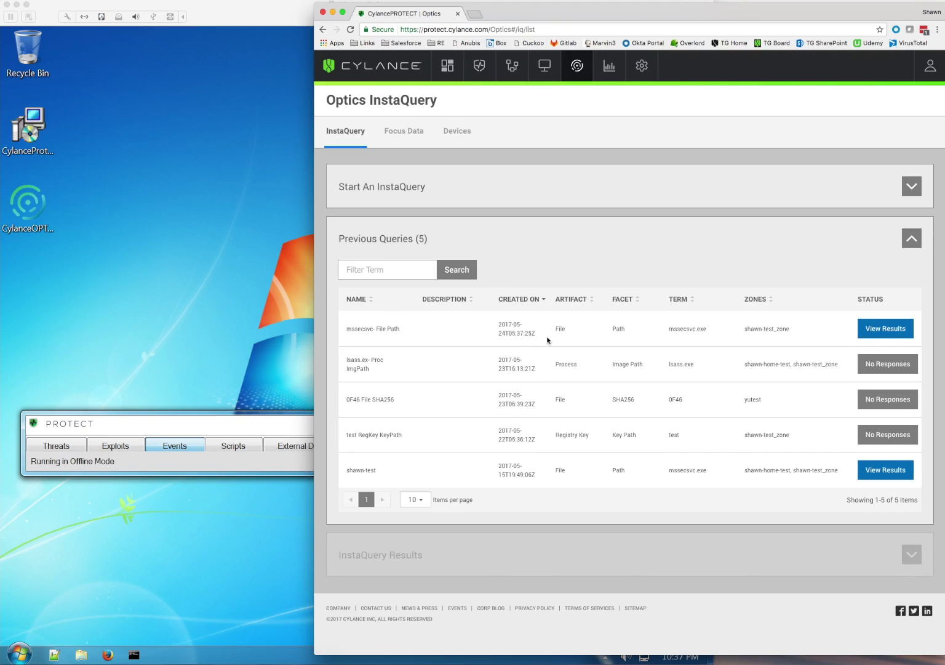
- Open the 'mssecsvc- File Path' results and view Focus Data for c:\windows\mssecsvc.exe
left_click(878, 330)
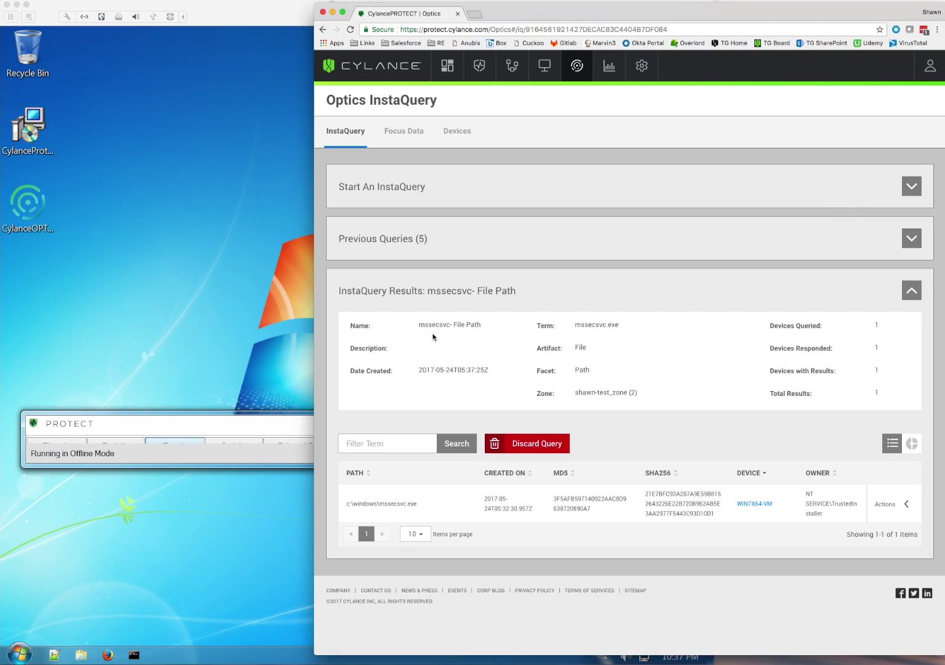
left_click(905, 504)
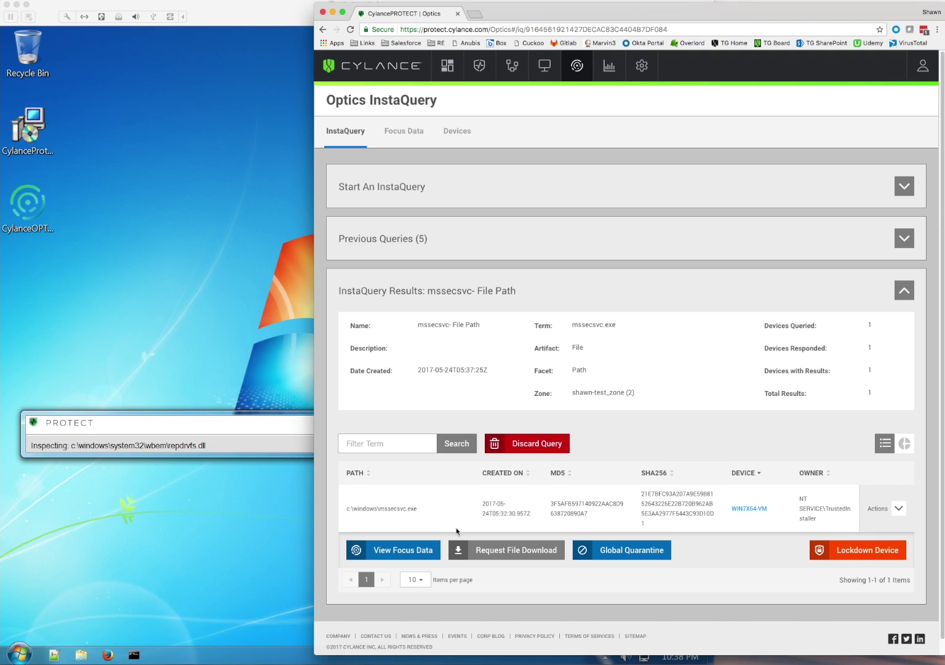
left_click(422, 547)
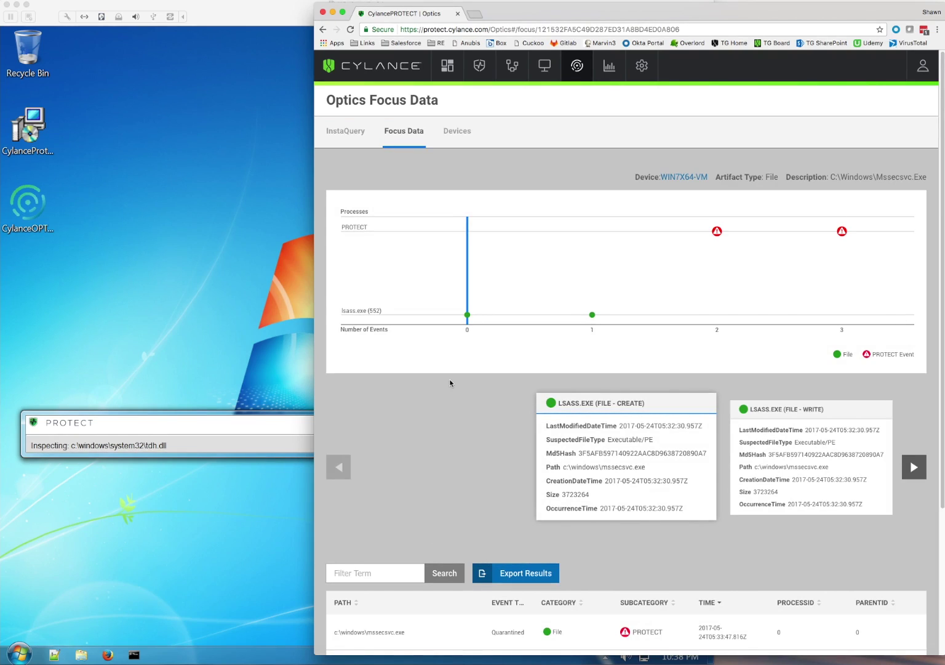
- Review the Focus Data chart points, then advance the cards to the lsass.exe FILE - WRITE event
mouse_move(467, 317)
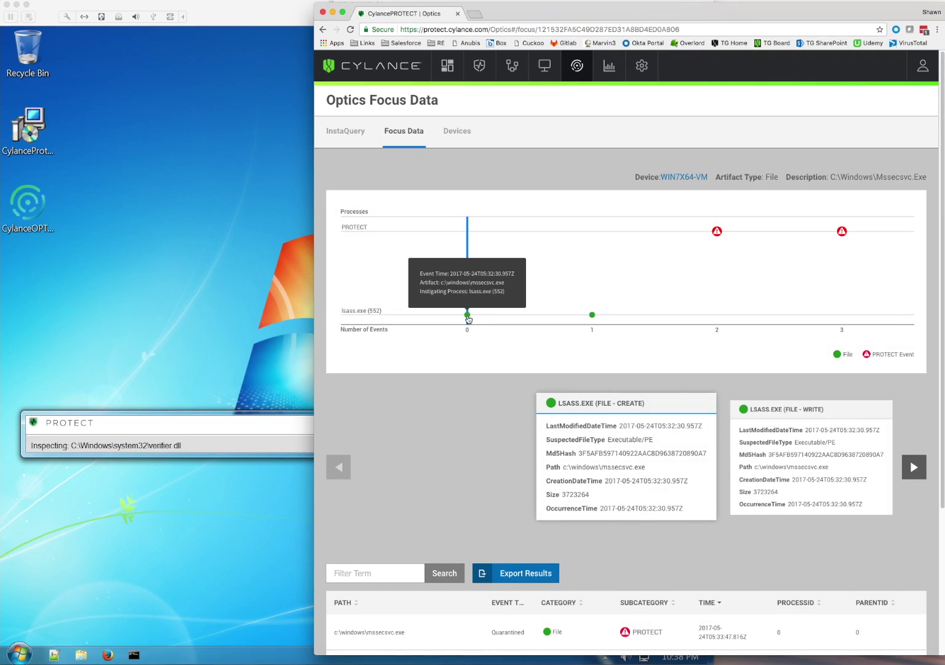
mouse_move(593, 315)
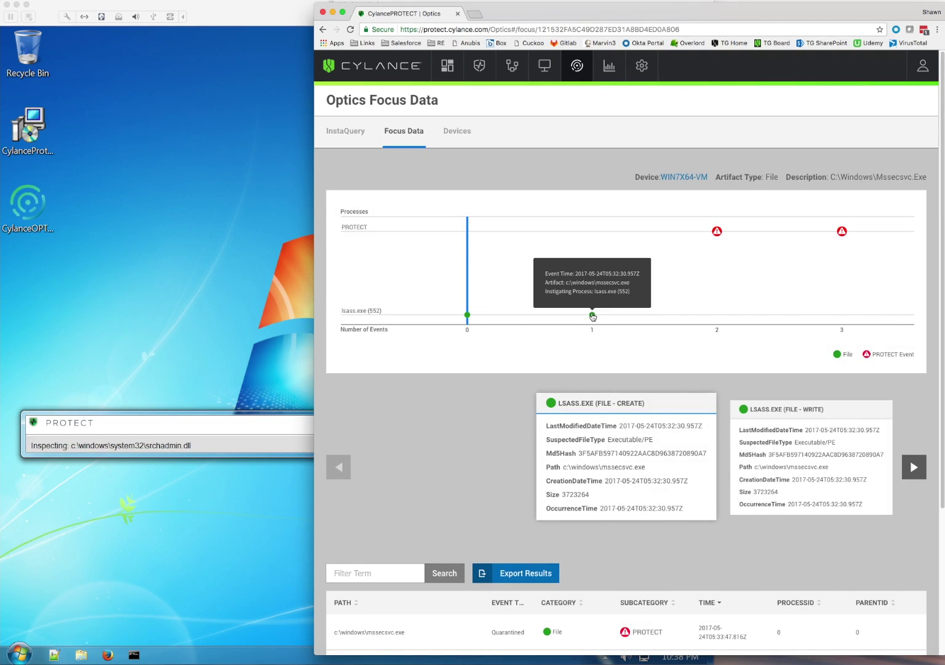
mouse_move(719, 233)
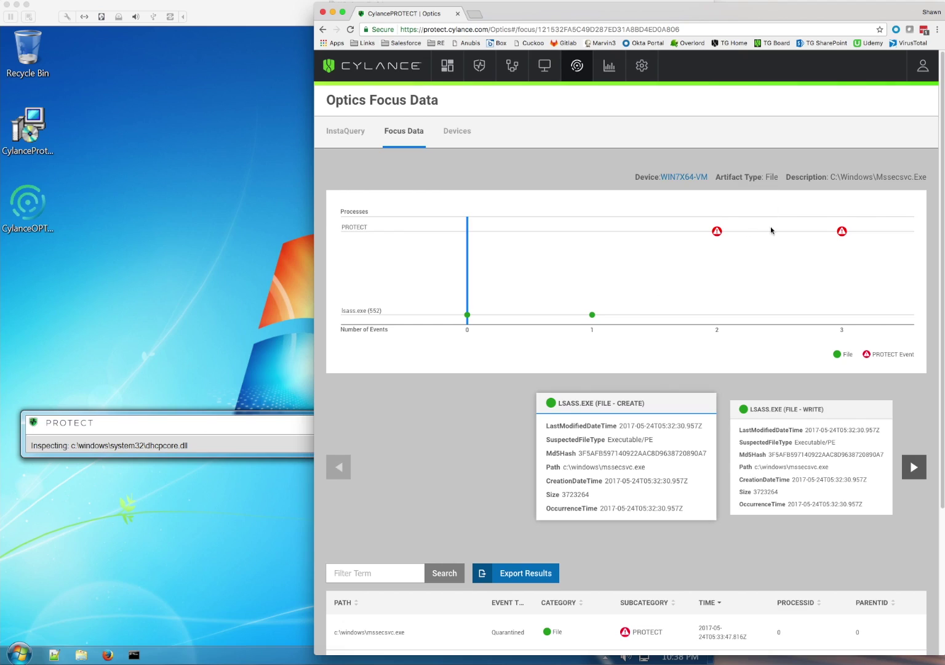
mouse_move(845, 233)
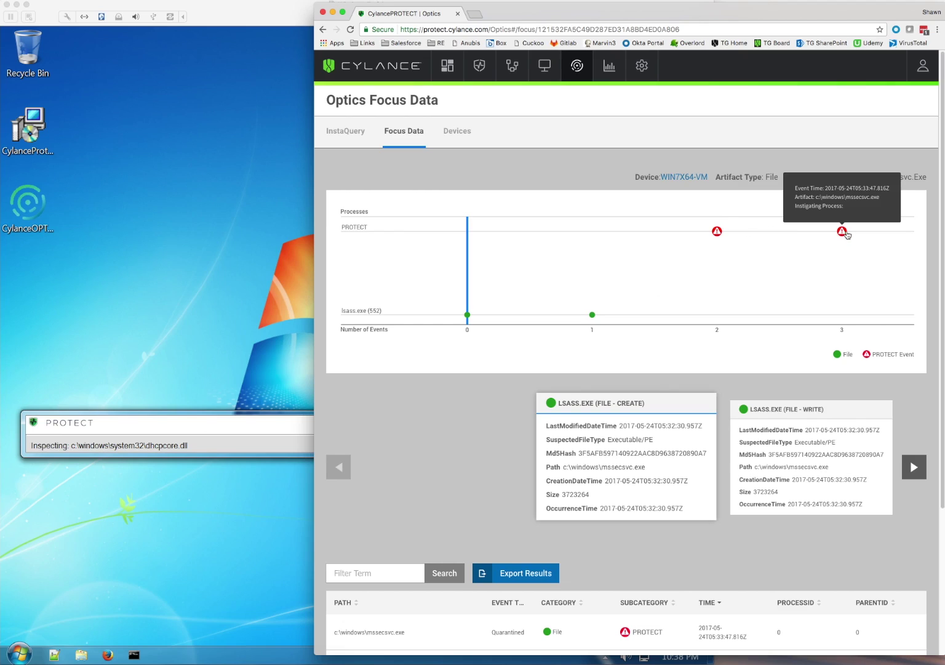
left_click(914, 466)
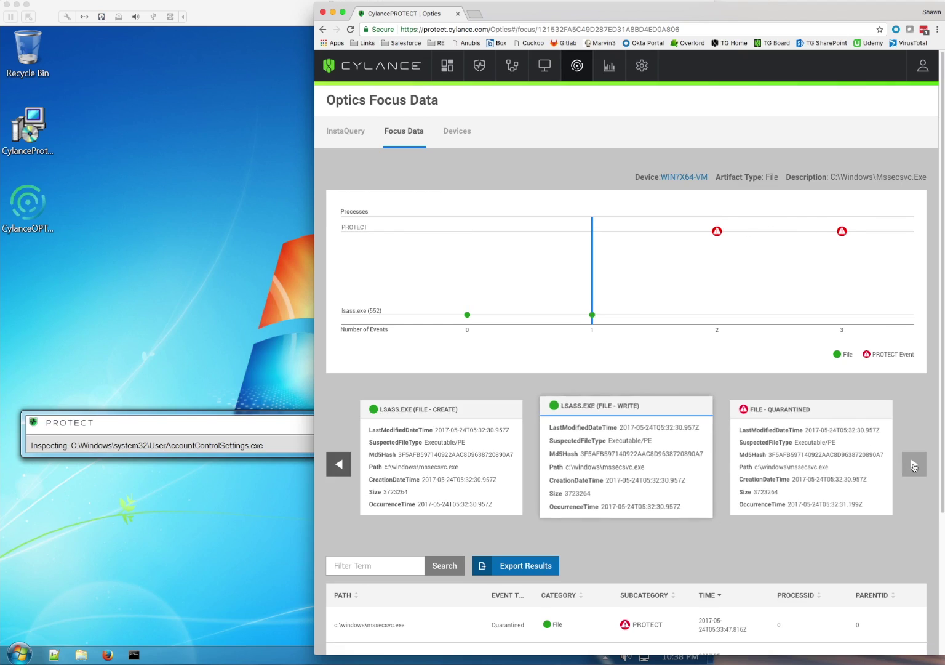